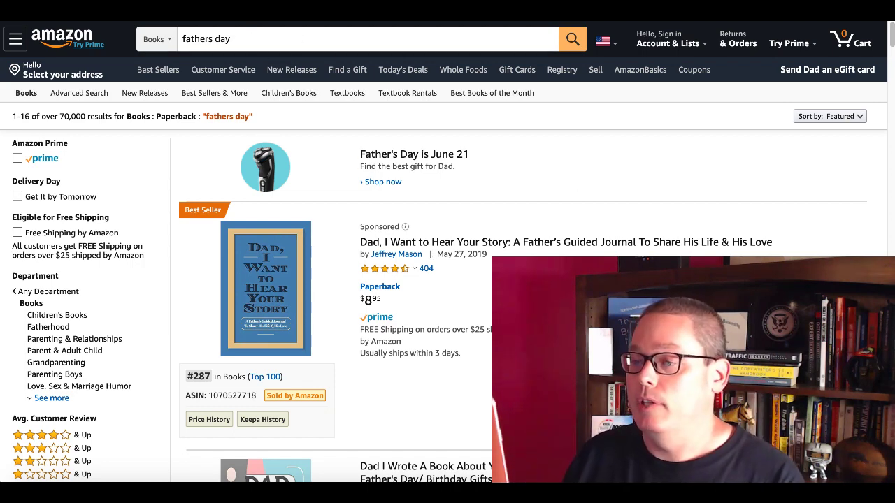
Scroll down Amazon's fathers day results to the 'Dad, I Want to Hear Your Story' journal
scroll(447, 252, down, 1)
scroll(447, 252, down, 5)
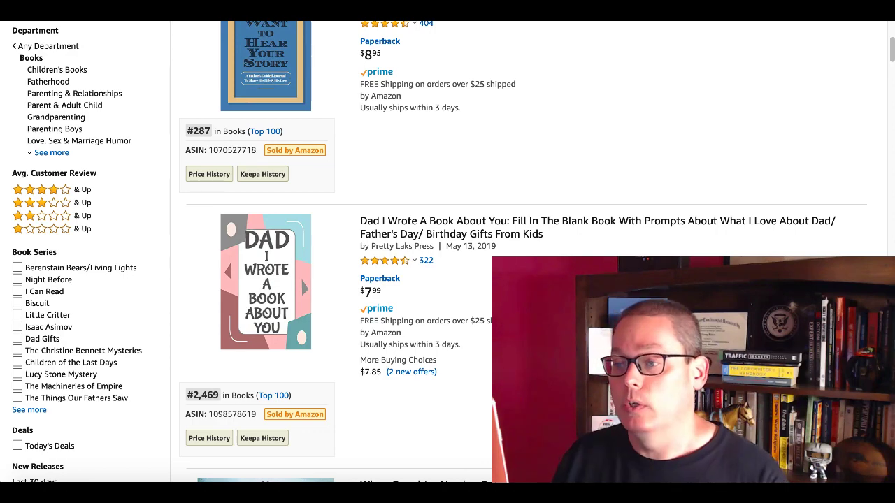
scroll(448, 252, down, 1)
scroll(448, 252, down, 3)
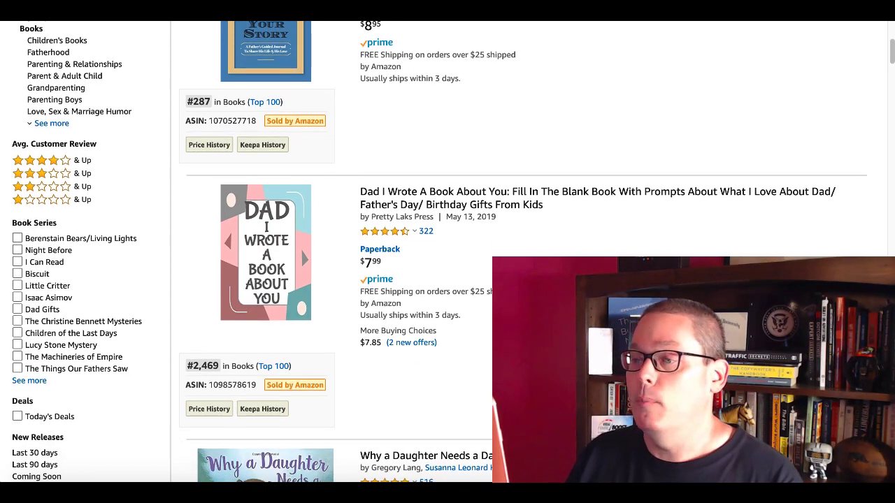
scroll(448, 252, down, 1)
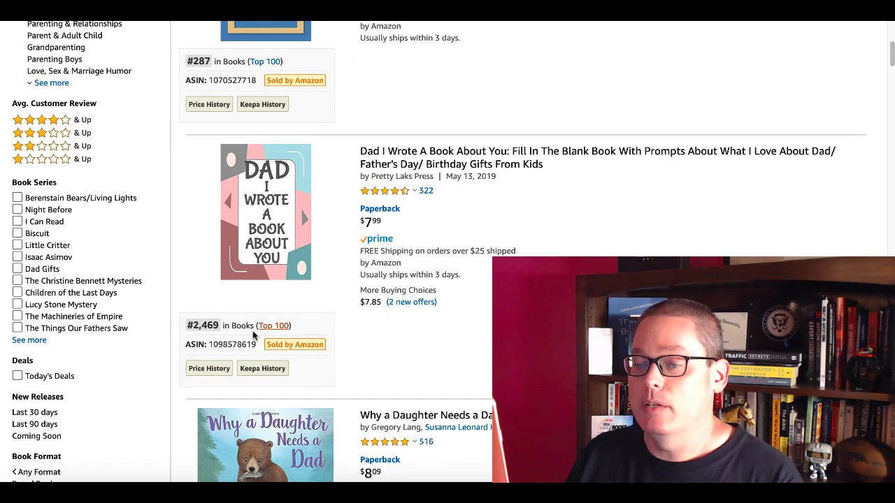
scroll(414, 346, down, 5)
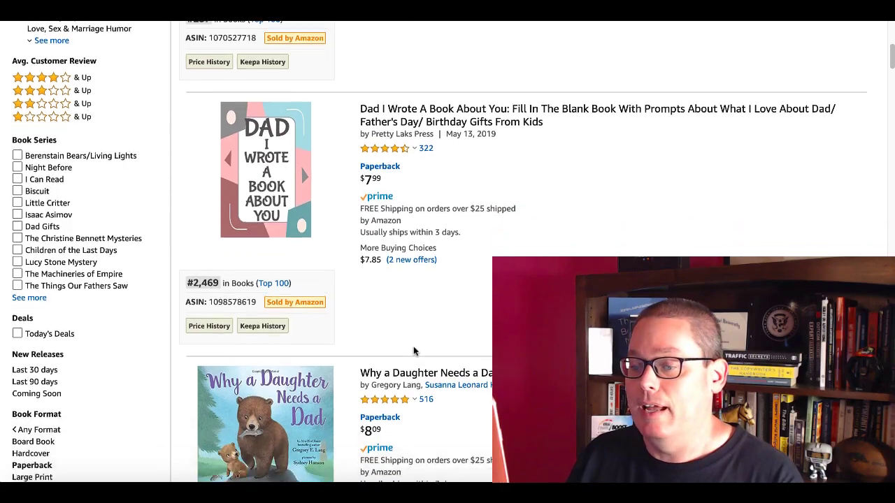
scroll(414, 351, down, 2)
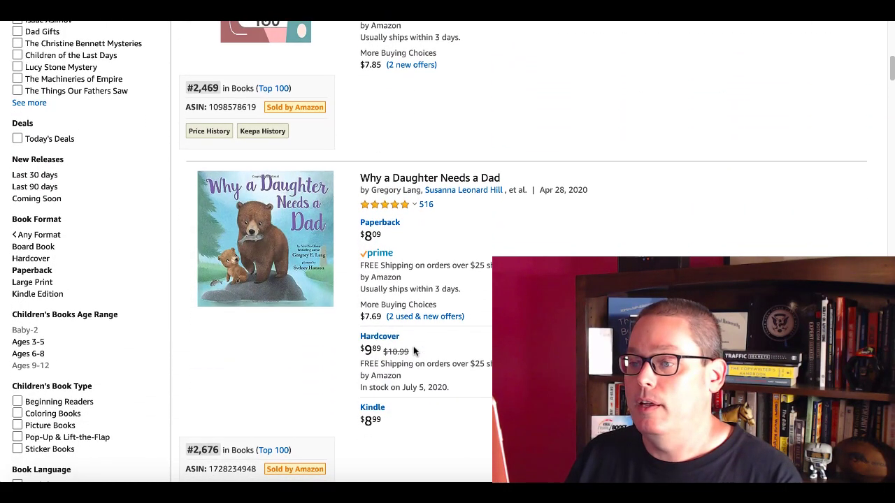
scroll(413, 350, down, 2)
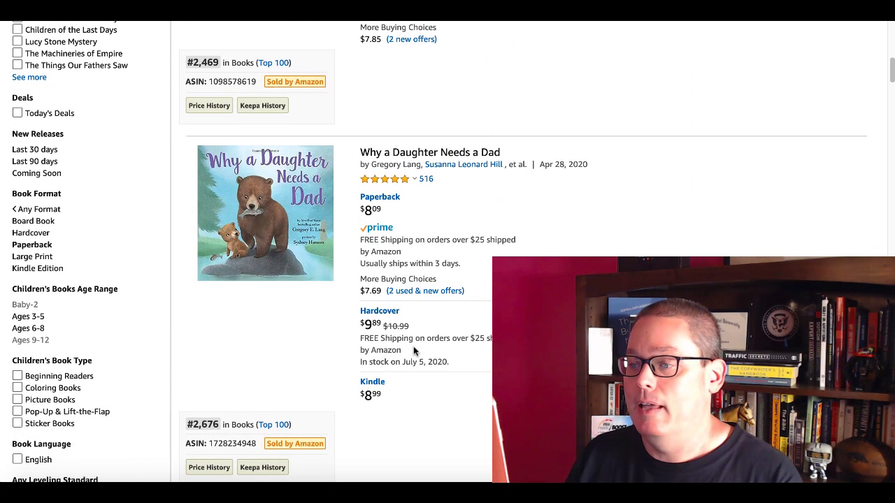
scroll(413, 352, down, 1)
scroll(414, 352, down, 5)
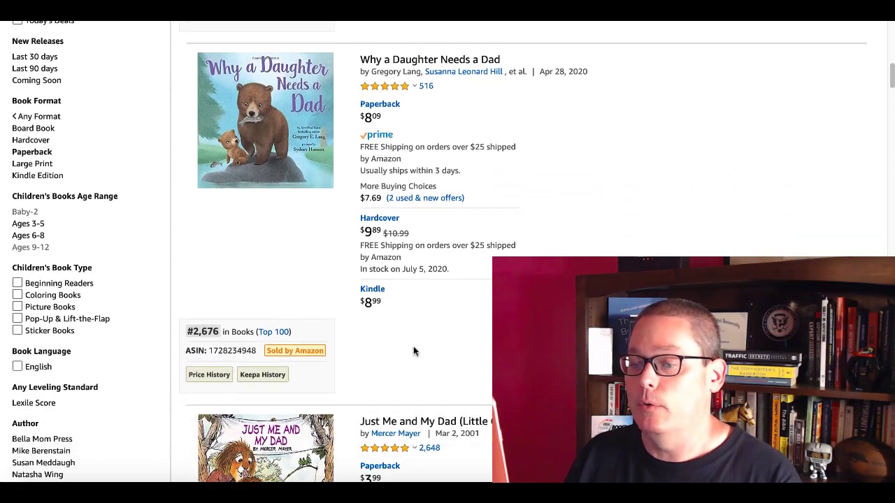
scroll(413, 349, down, 6)
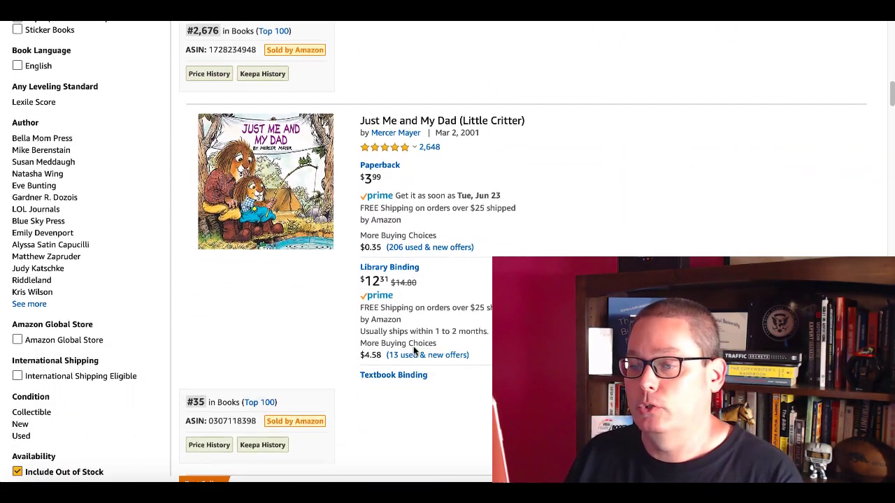
scroll(413, 351, down, 6)
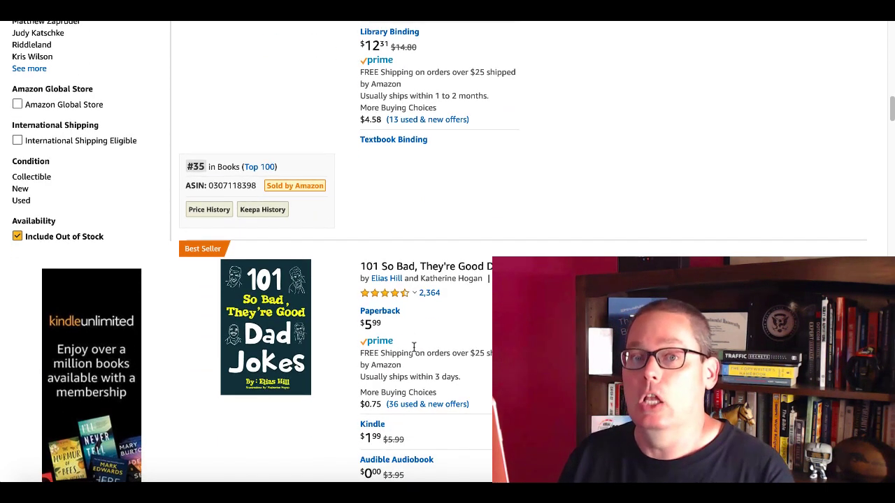
scroll(414, 348, down, 1)
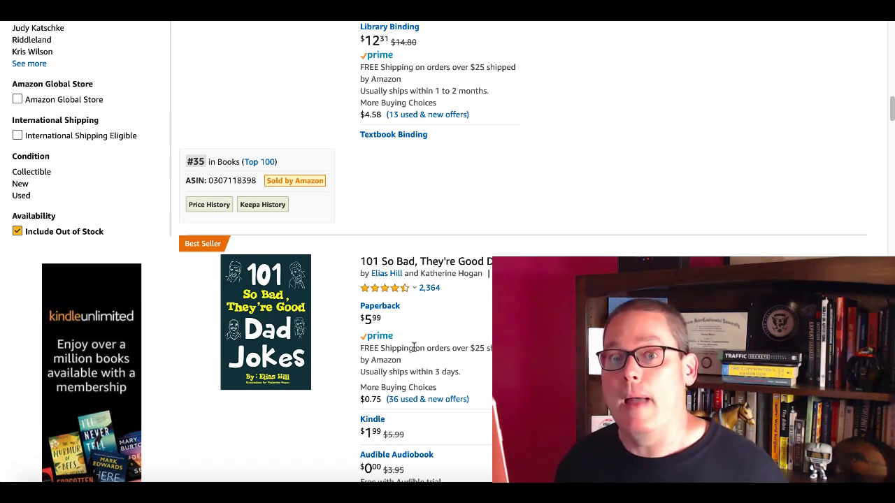
scroll(414, 348, down, 3)
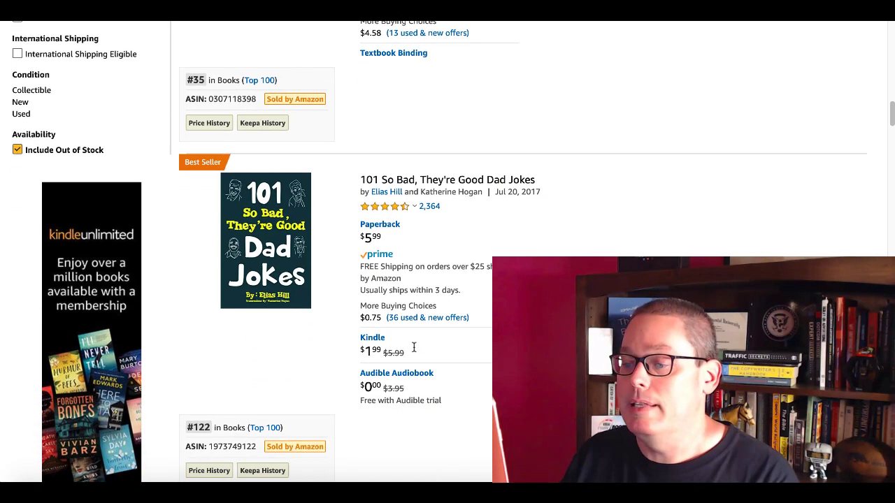
scroll(414, 348, down, 5)
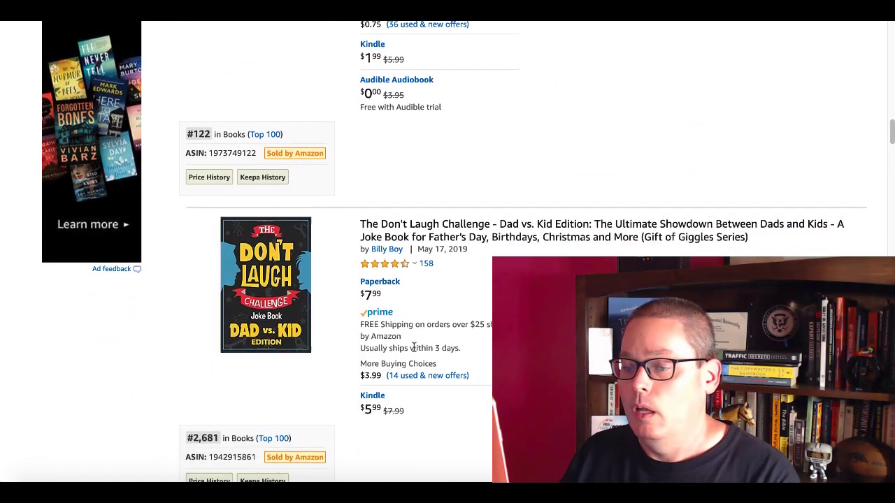
scroll(414, 348, down, 4)
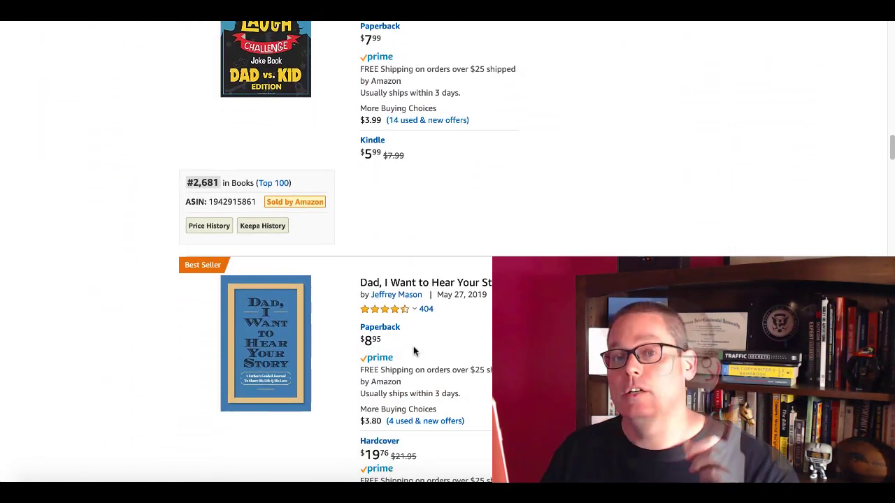
scroll(414, 351, down, 2)
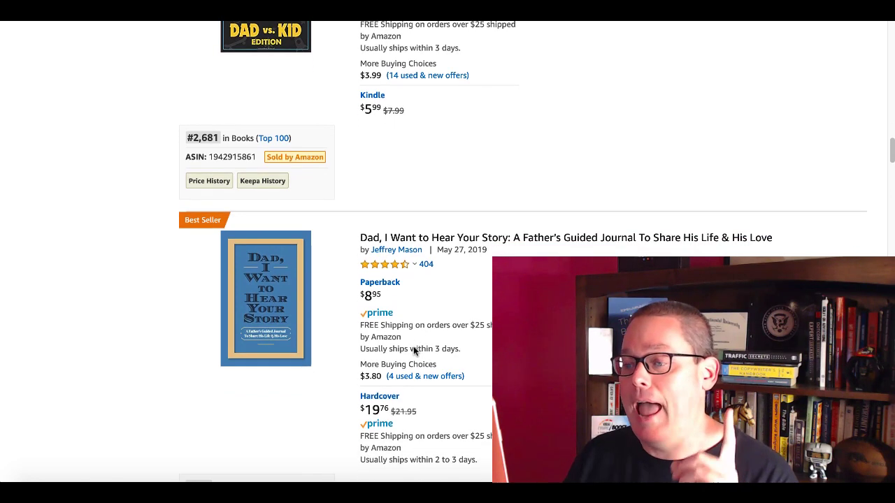
scroll(413, 350, down, 2)
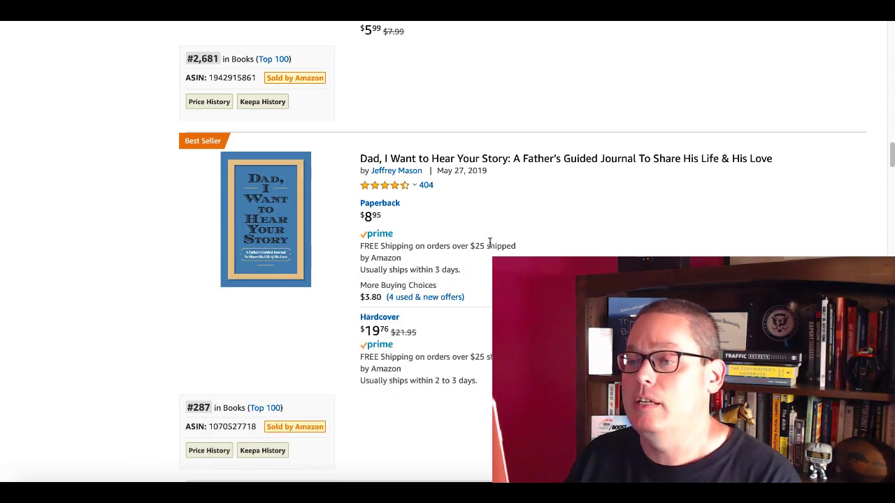
Open the 'Dad, I Want to Hear Your Story' product page and its Look Inside preview
click(310, 242)
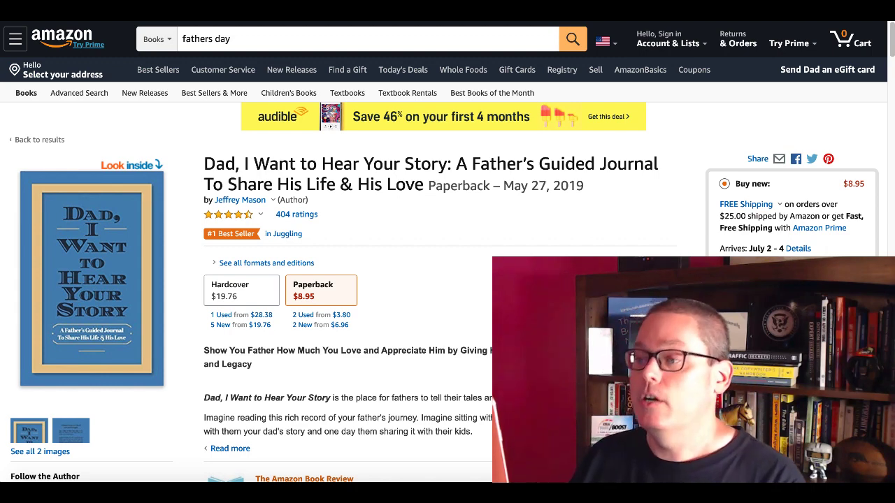
click(90, 268)
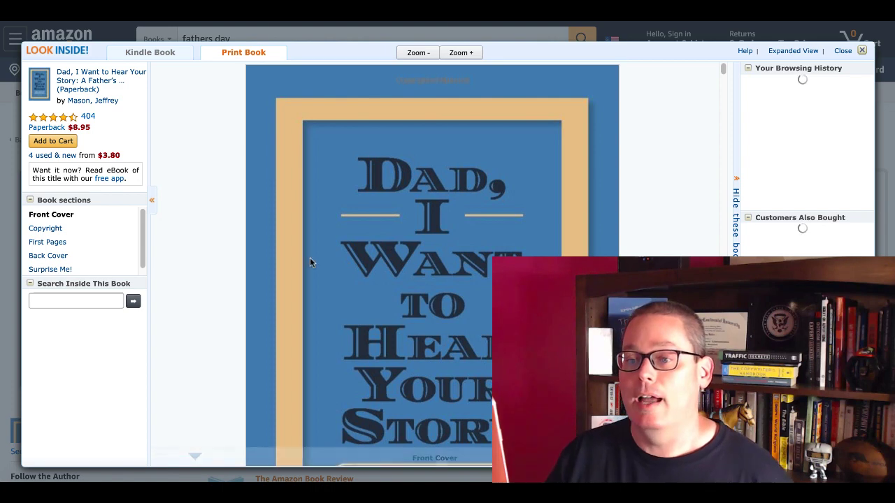
scroll(406, 268, down, 5)
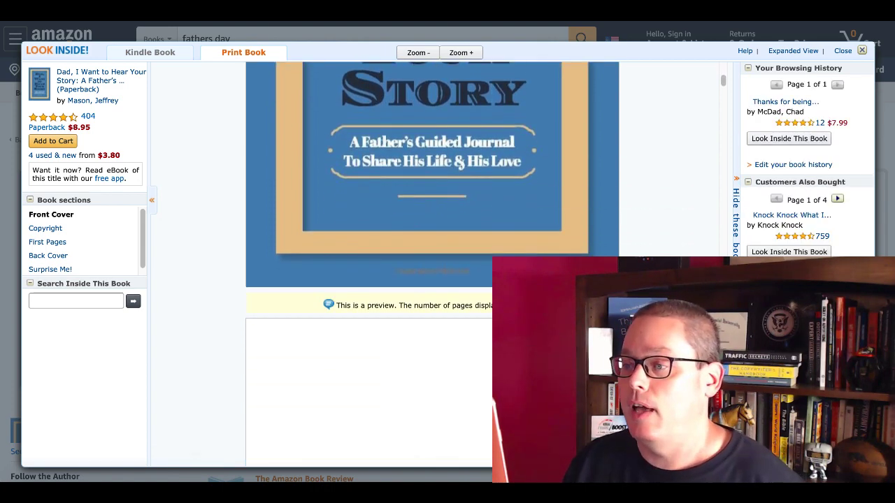
scroll(432, 266, down, 5)
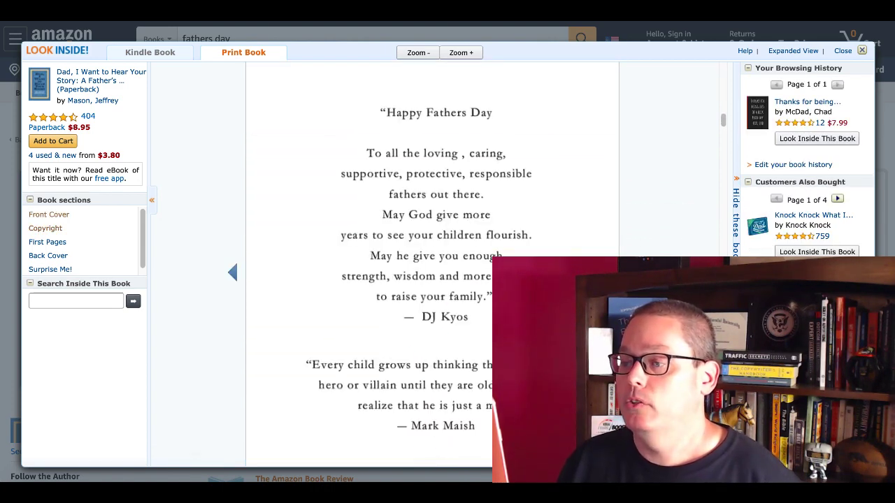
Page through the interior preview past the Family Tree to The Teenage Years questions
scroll(433, 266, down, 6)
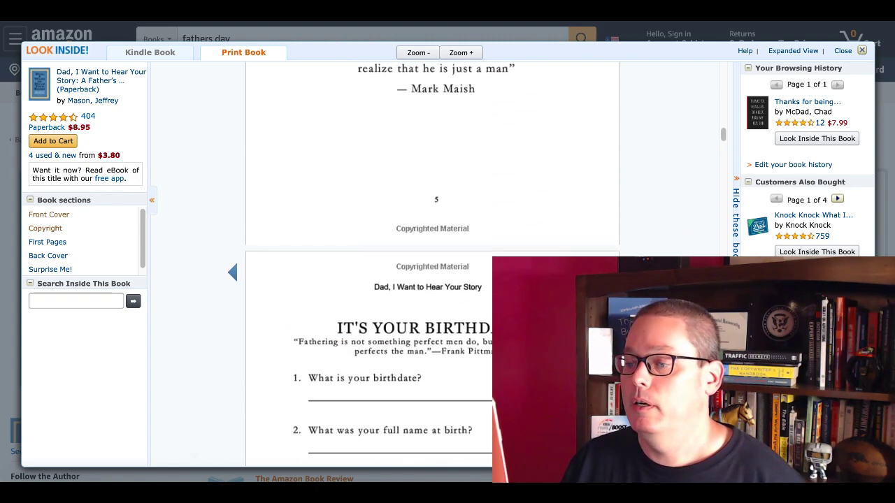
scroll(432, 266, down, 2)
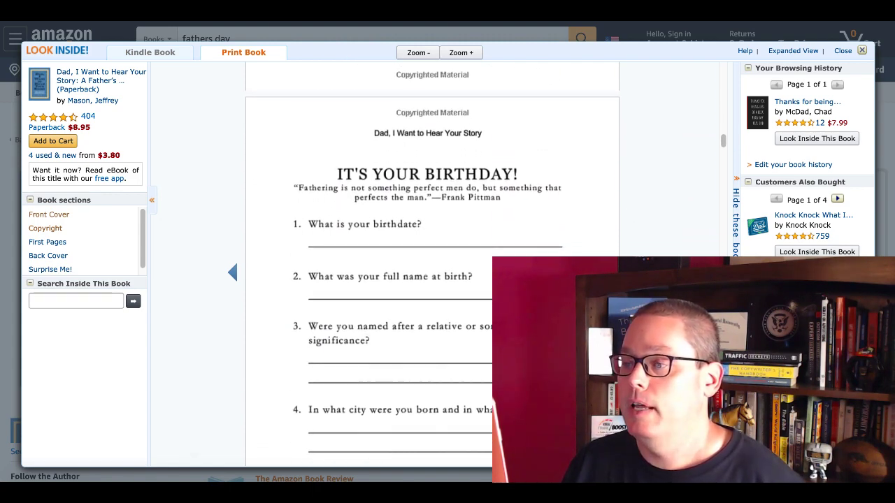
scroll(432, 266, down, 2)
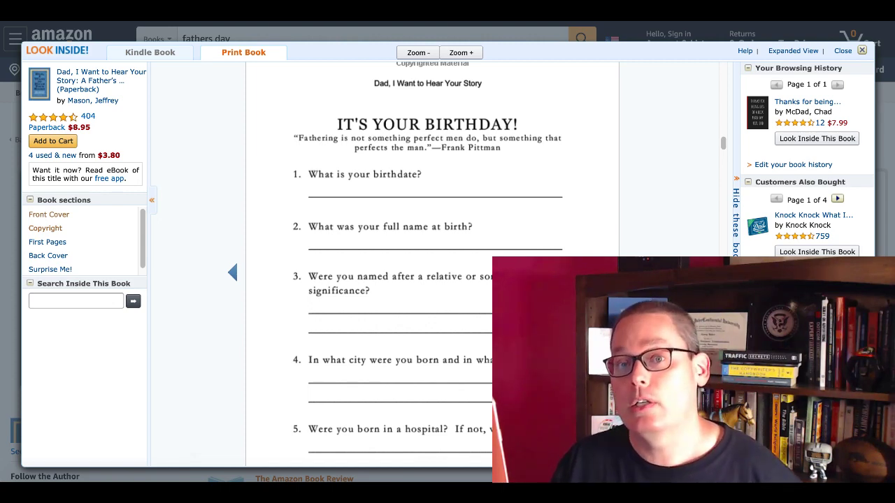
scroll(432, 266, down, 15)
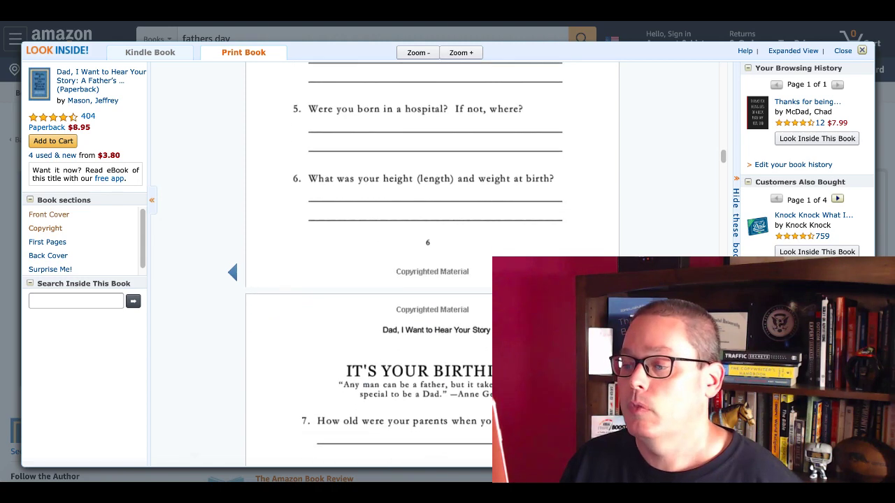
scroll(432, 266, down, 6)
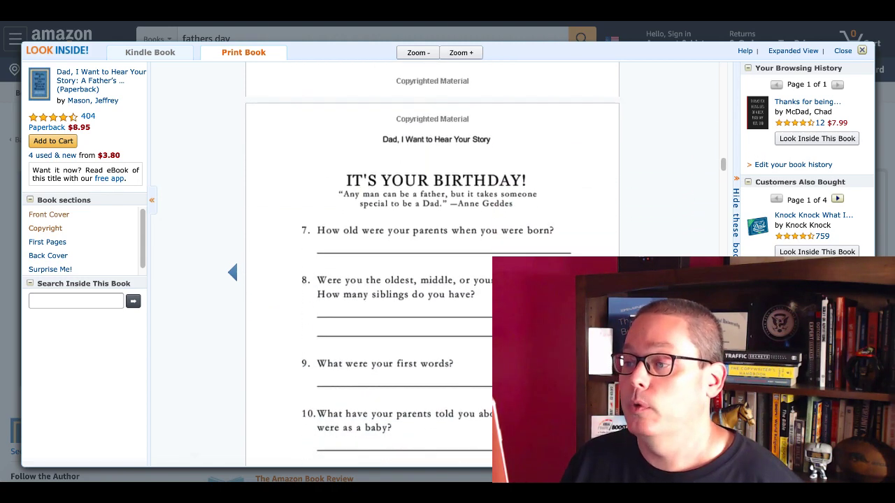
scroll(432, 266, down, 3)
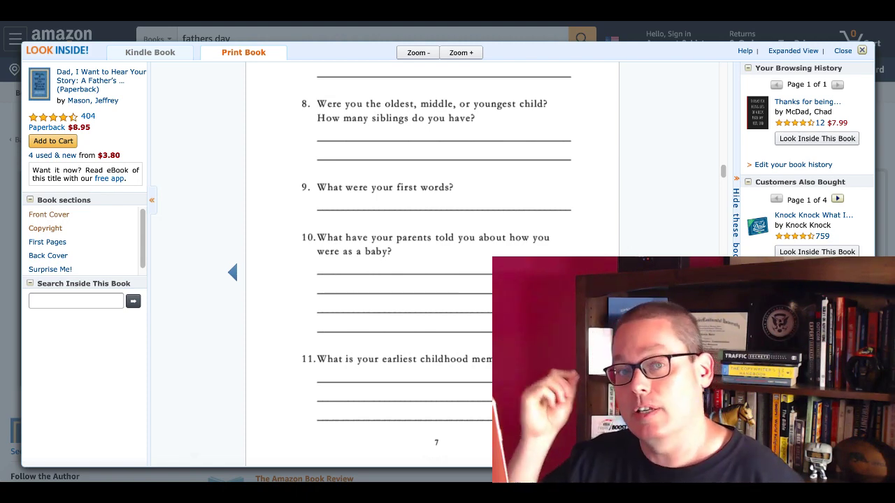
scroll(432, 265, down, 8)
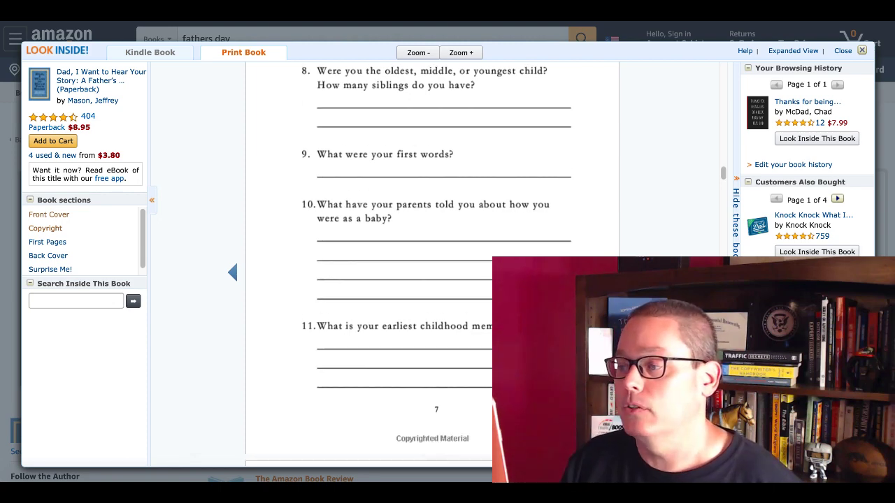
scroll(432, 266, down, 8)
scroll(432, 266, down, 10)
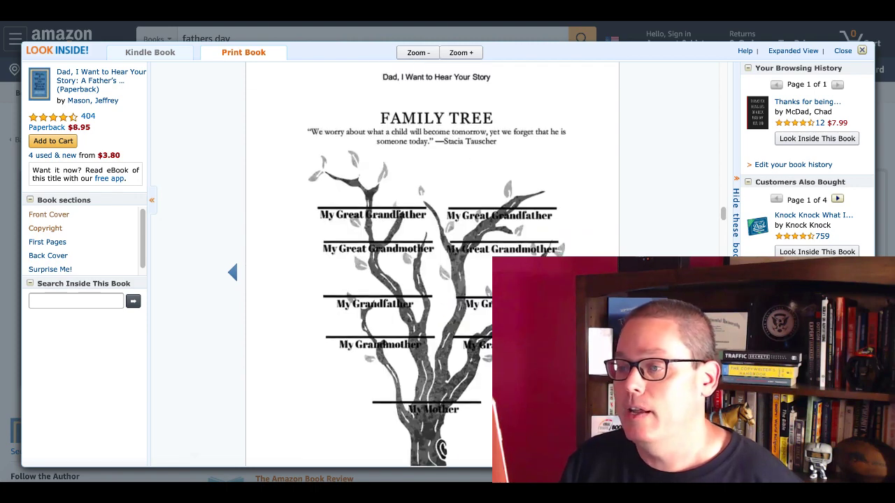
scroll(432, 266, down, 3)
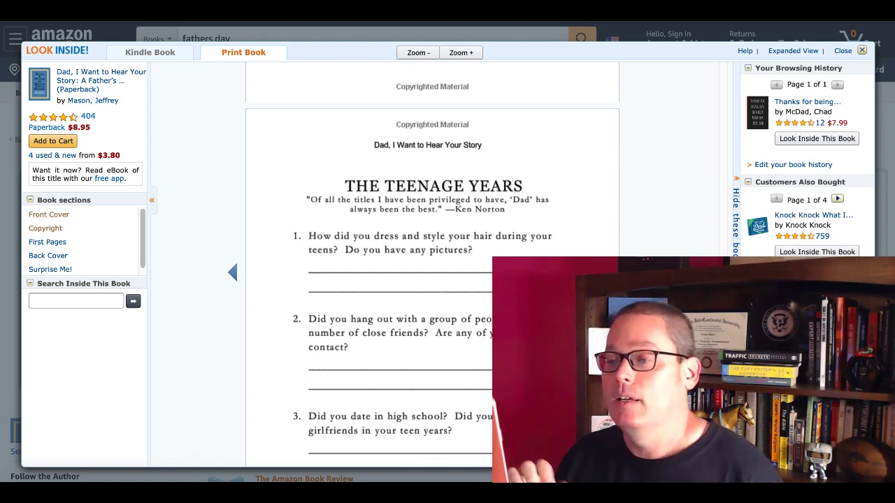
Return to the fathers day results and highlight the $7.99 novelty Dad notebook's title wording
click(849, 51)
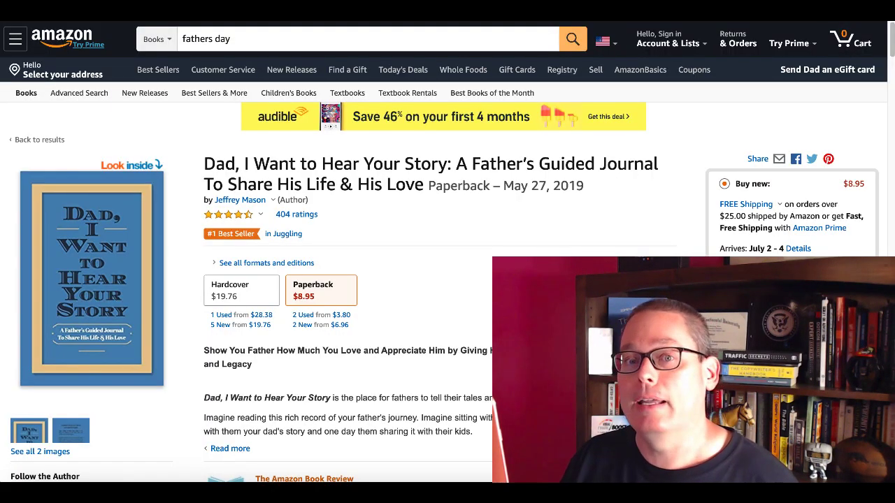
key(alt+Left)
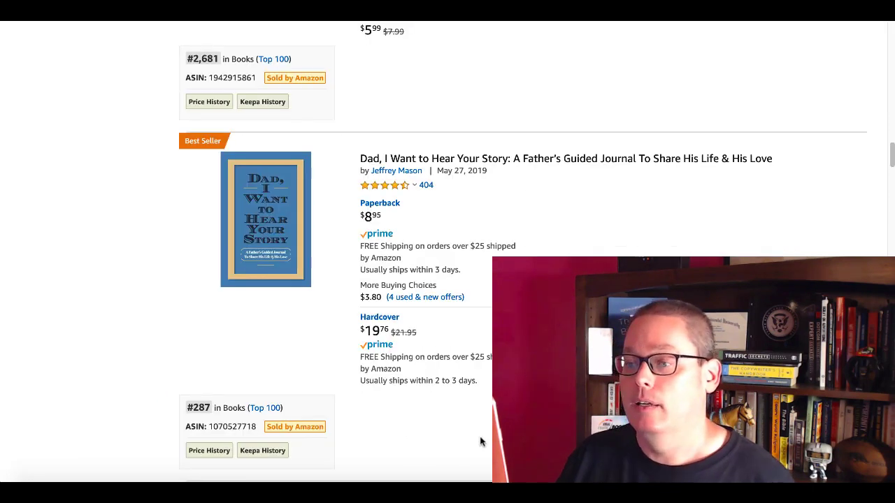
scroll(447, 252, down, 10)
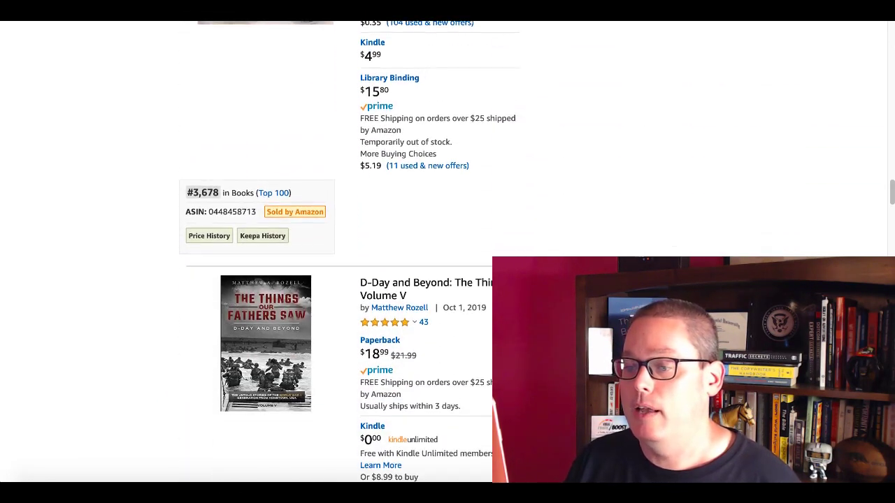
scroll(448, 252, down, 10)
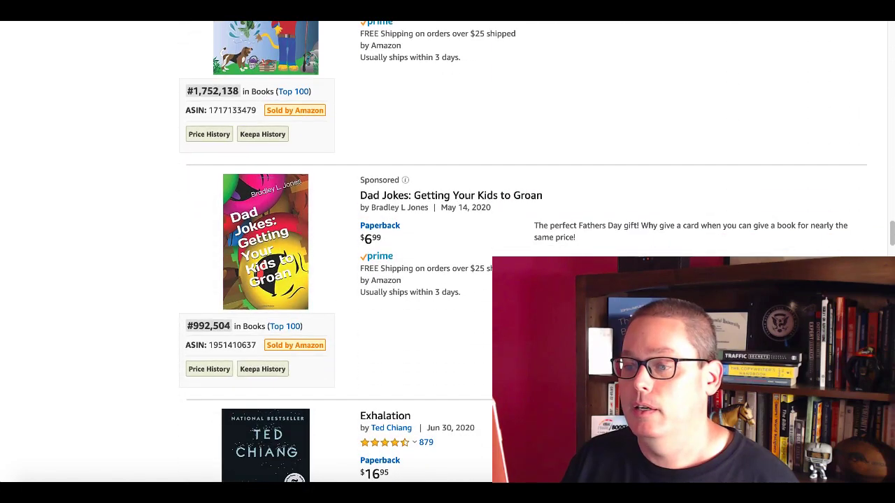
scroll(448, 251, down, 9)
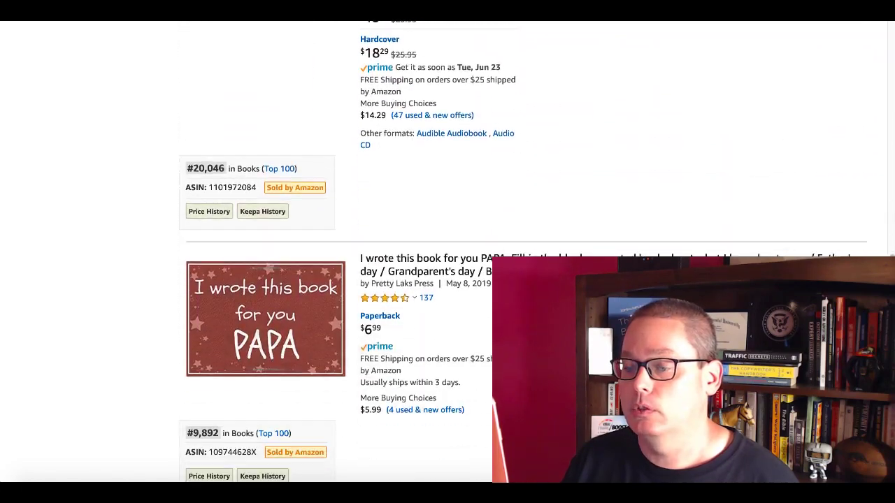
scroll(447, 251, down, 8)
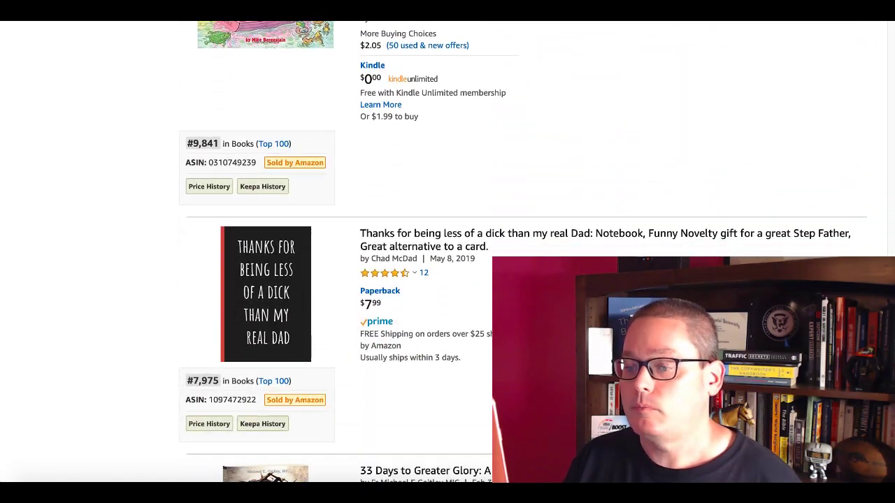
scroll(447, 252, down, 1)
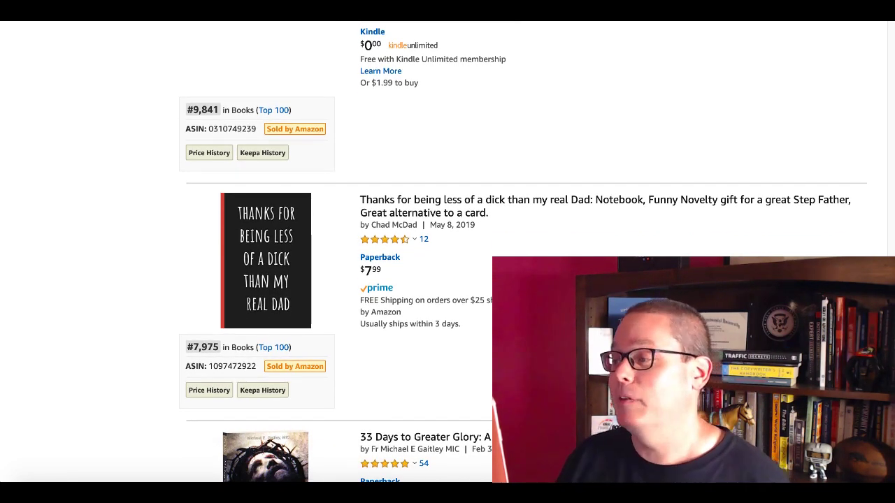
scroll(448, 251, down, 1)
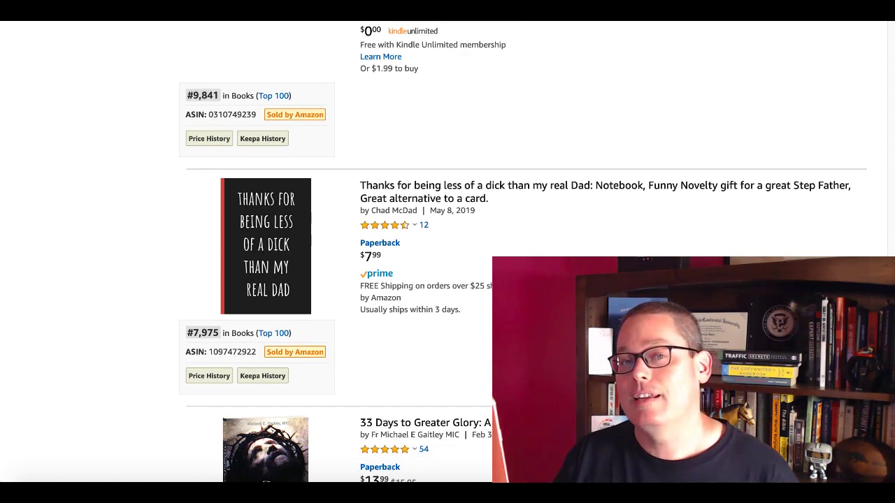
drag(491, 199, 360, 198)
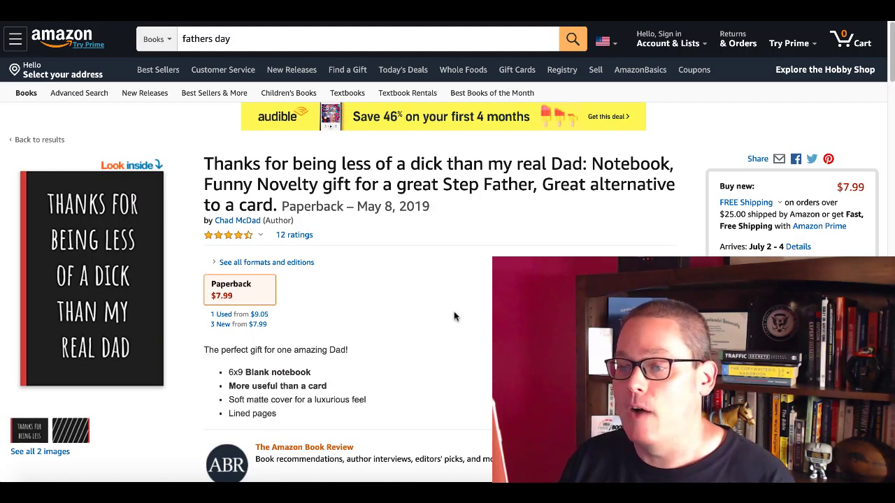
click(105, 275)
scroll(432, 210, down, 5)
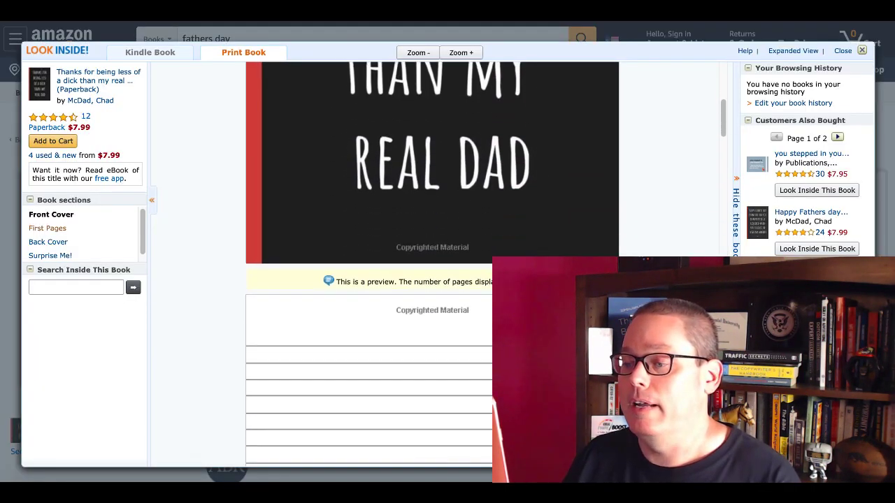
scroll(432, 263, down, 4)
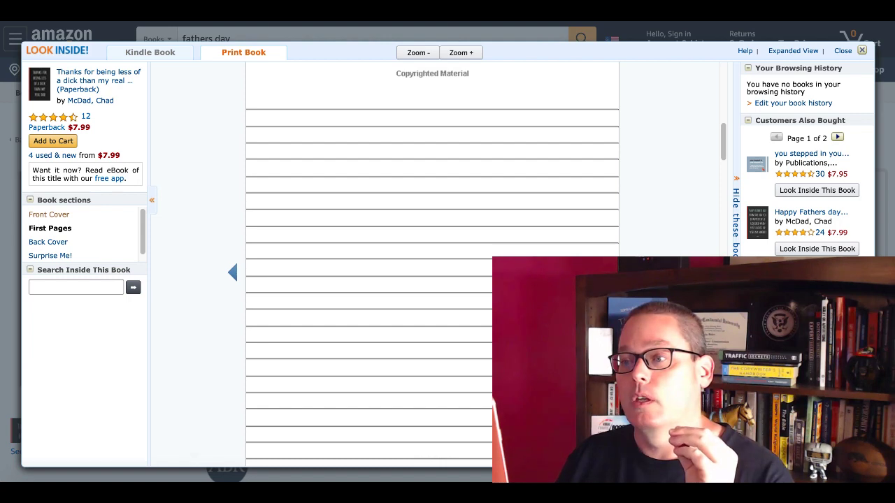
click(845, 51)
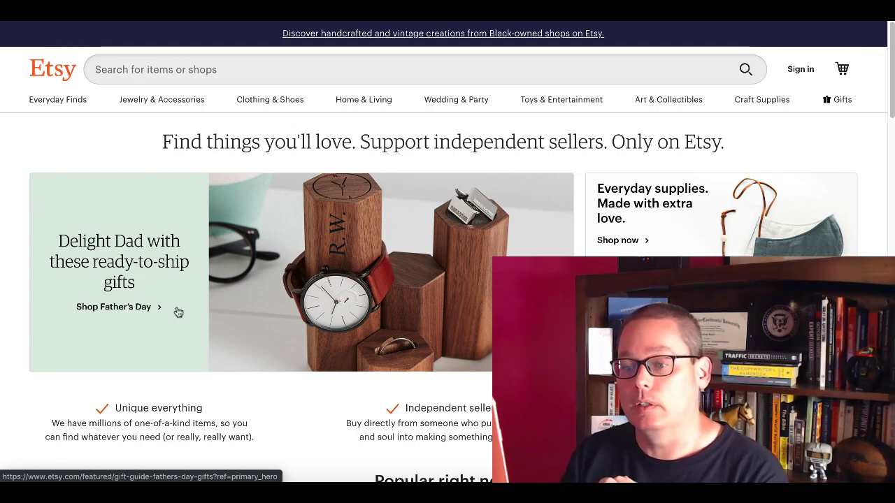
Open Etsy's Father's Day gifts collection from the home page banner
click(136, 308)
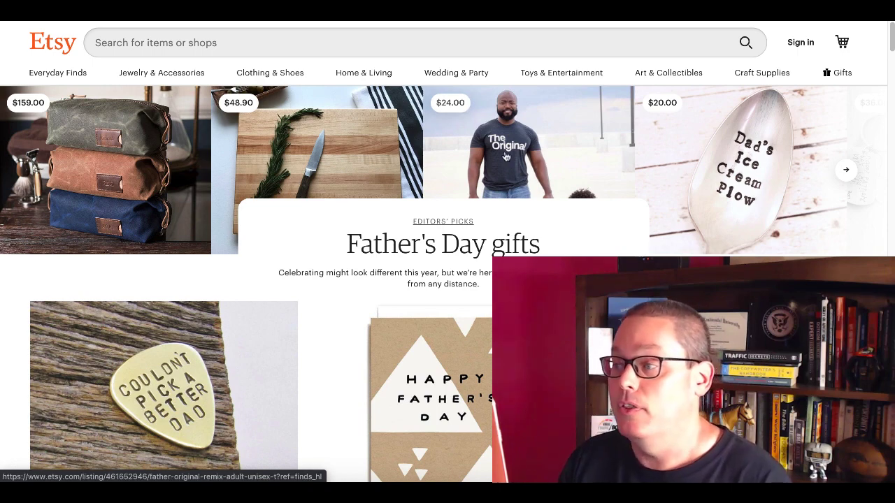
Scroll Etsy's Father's Day Editors' Picks down to the Handmade just for him listings
scroll(306, 342, down, 2)
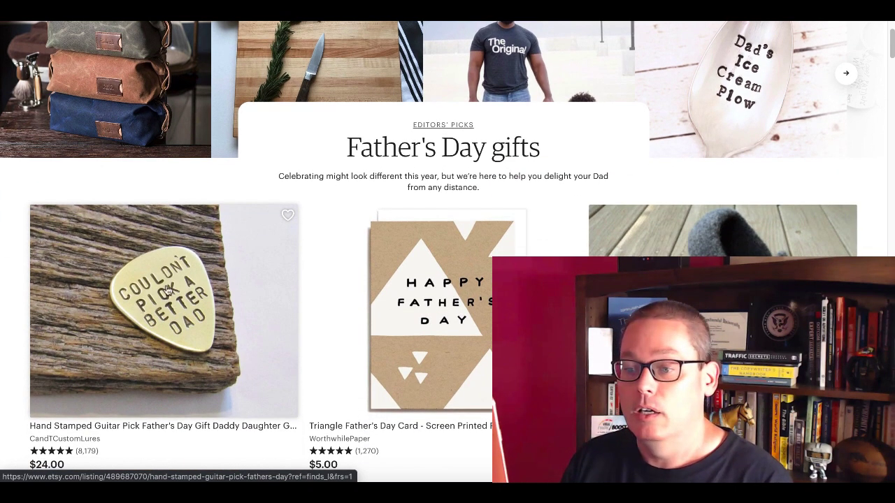
scroll(335, 326, down, 5)
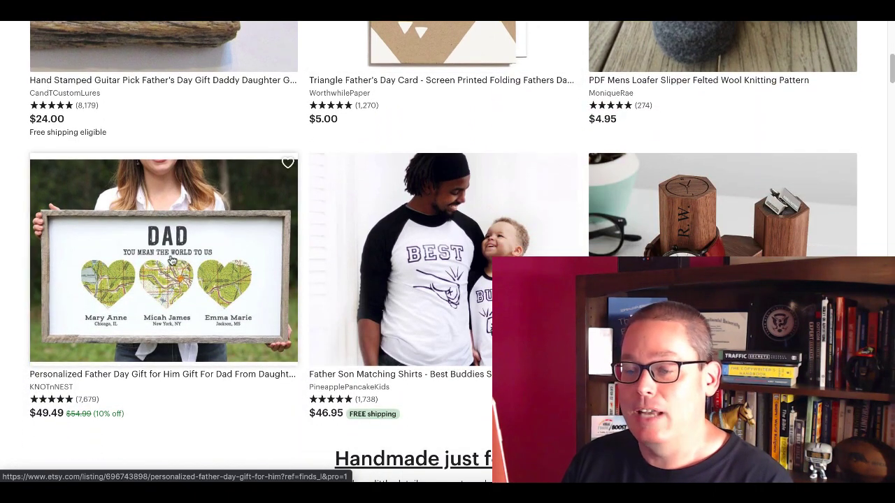
scroll(214, 370, down, 1)
scroll(214, 369, down, 3)
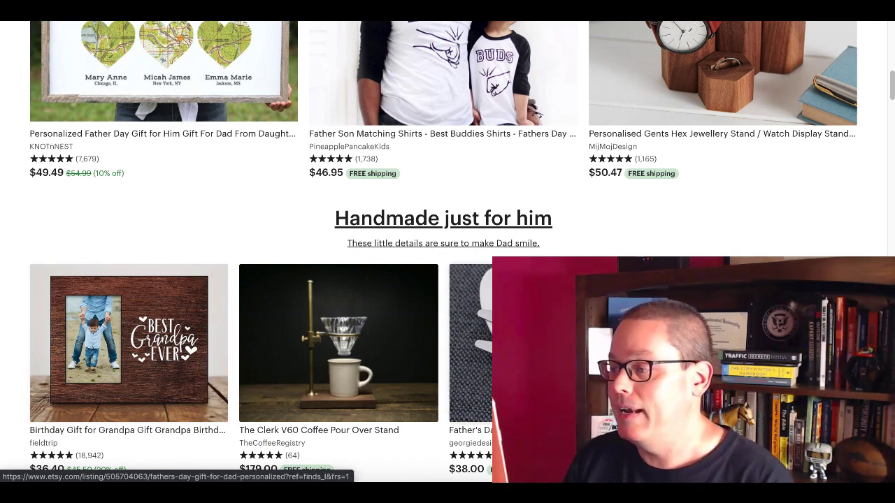
scroll(448, 252, down, 3)
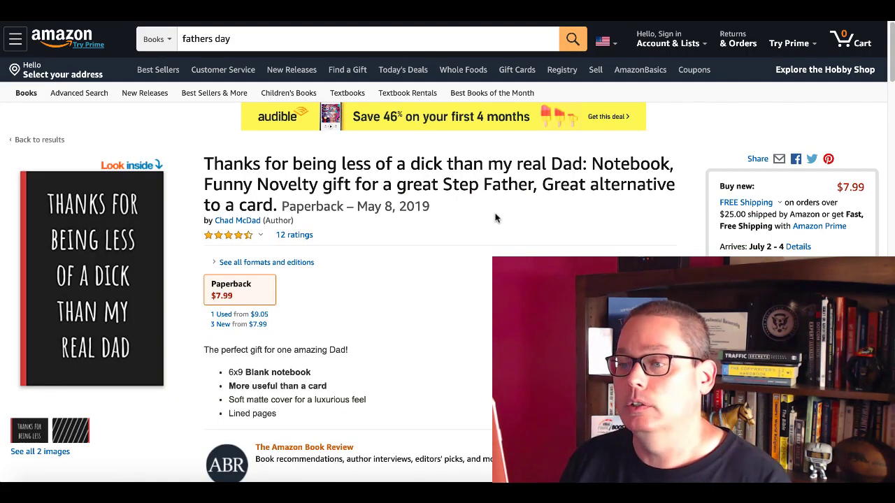
Highlight the notebook's card alternative phrase and publication date
drag(542, 180, 564, 200)
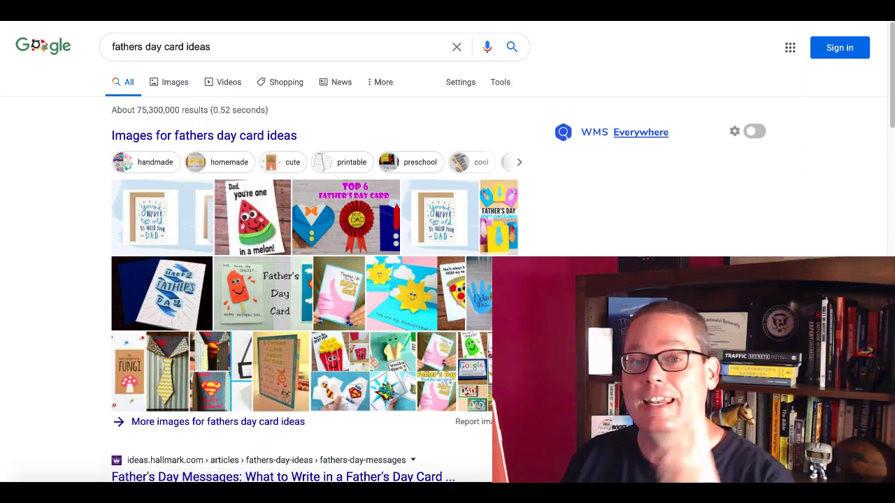
scroll(315, 280, down, 1)
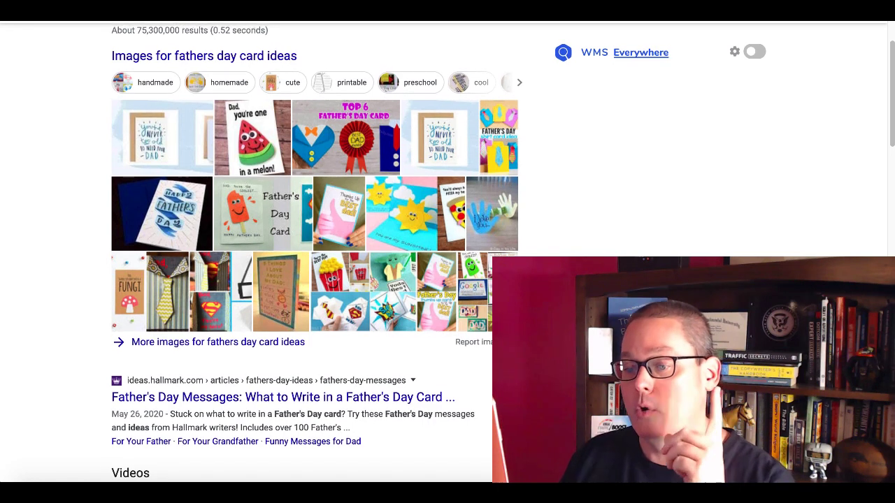
scroll(314, 280, down, 1)
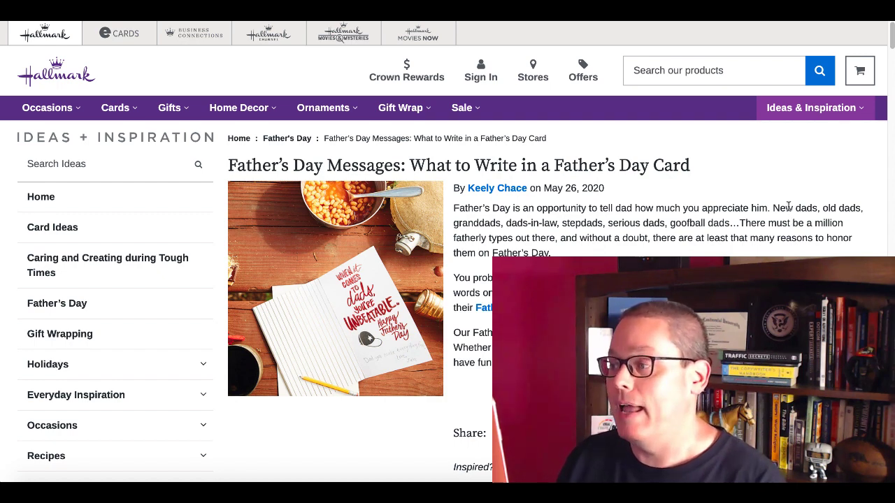
Copy the word 'stepdads' from the Hallmark article's list of dad types
drag(772, 208, 733, 223)
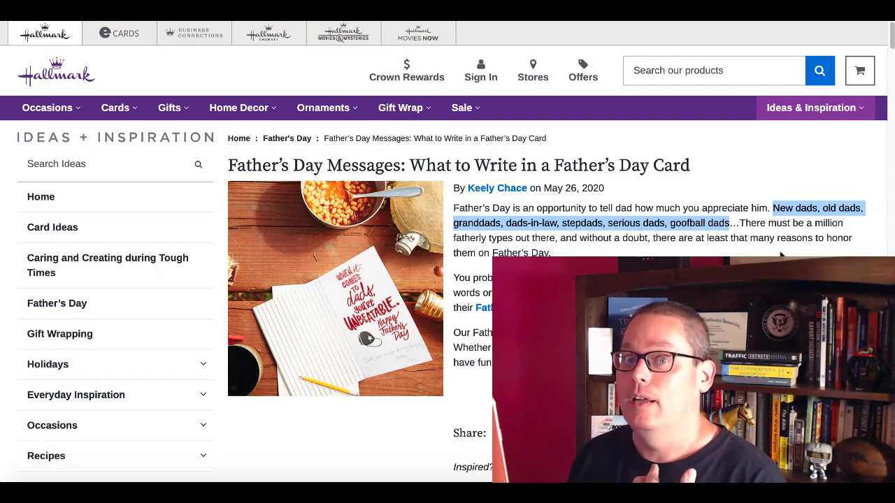
click(571, 222)
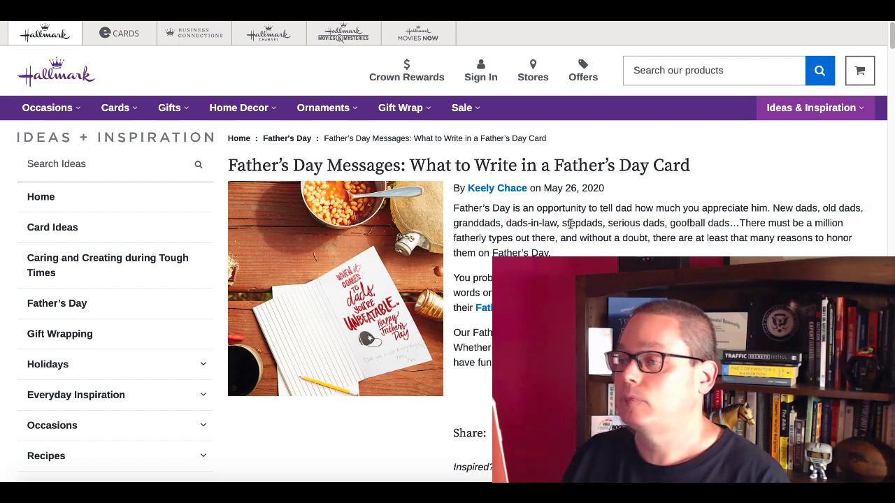
double_click(570, 222)
right_click(572, 222)
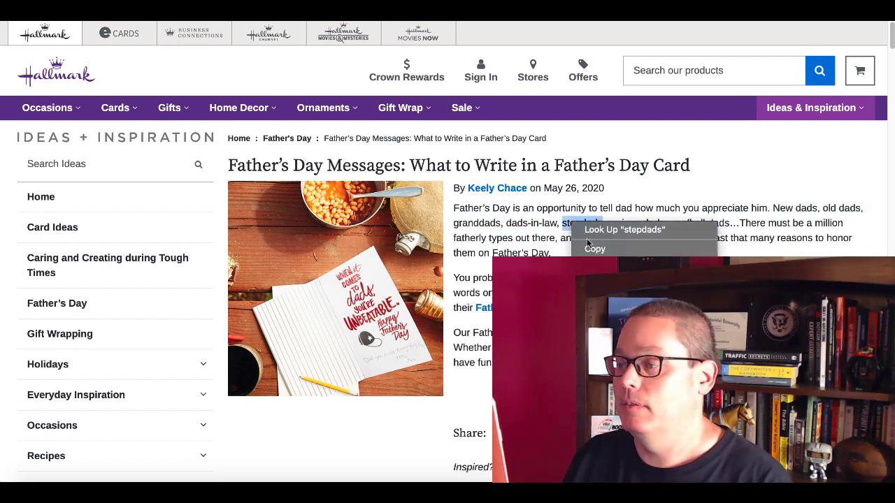
click(592, 249)
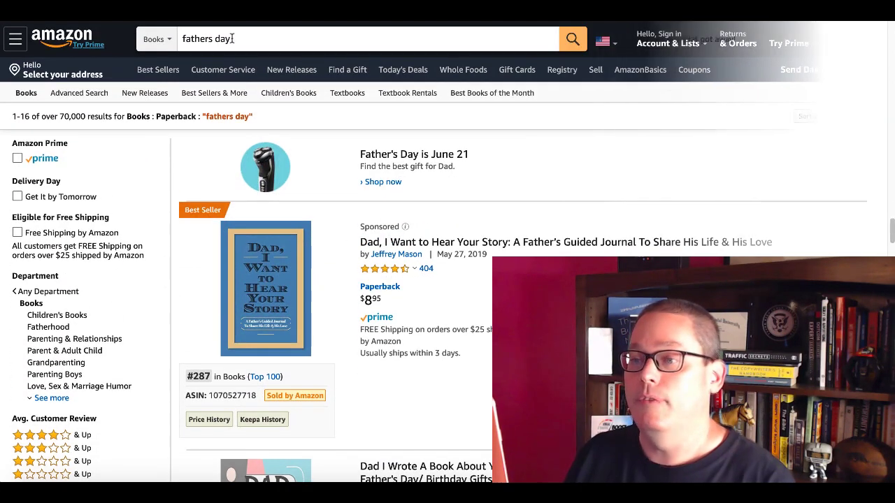
Search Amazon Books for 'stepdads' and scroll through the novelty step-dad notebook listings
double_click(230, 38)
key(ctrl+a)
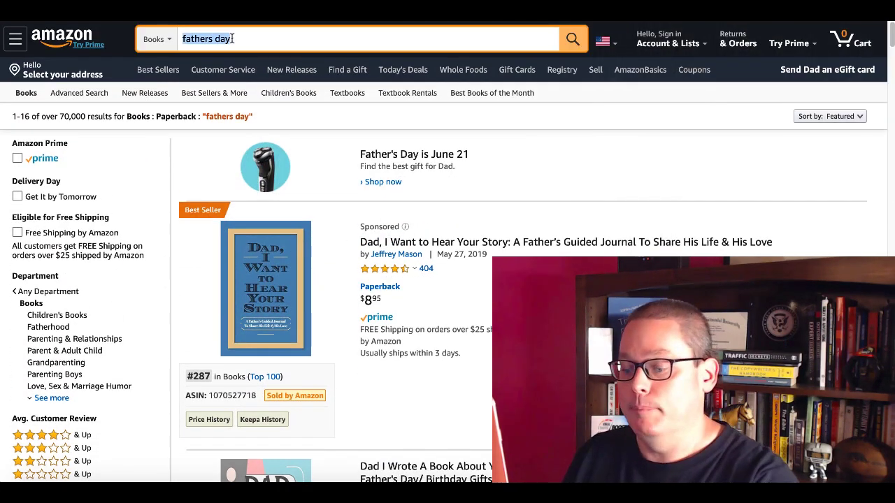
key(ctrl+v)
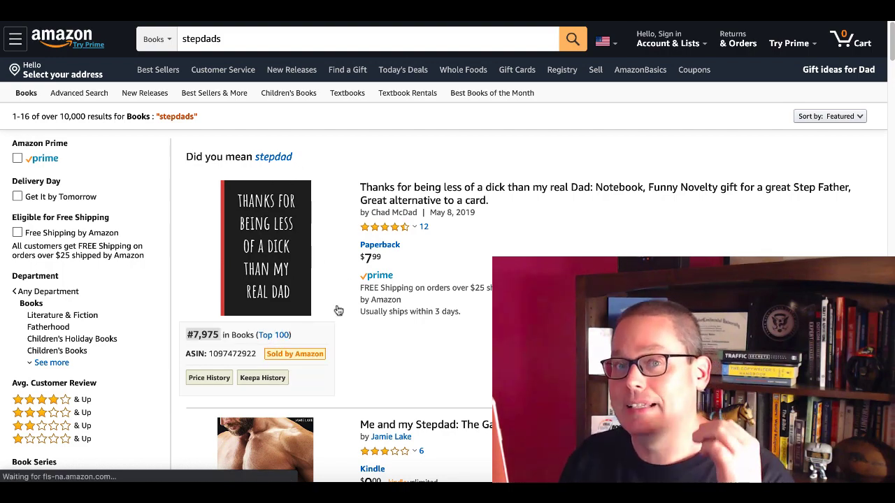
scroll(338, 310, down, 8)
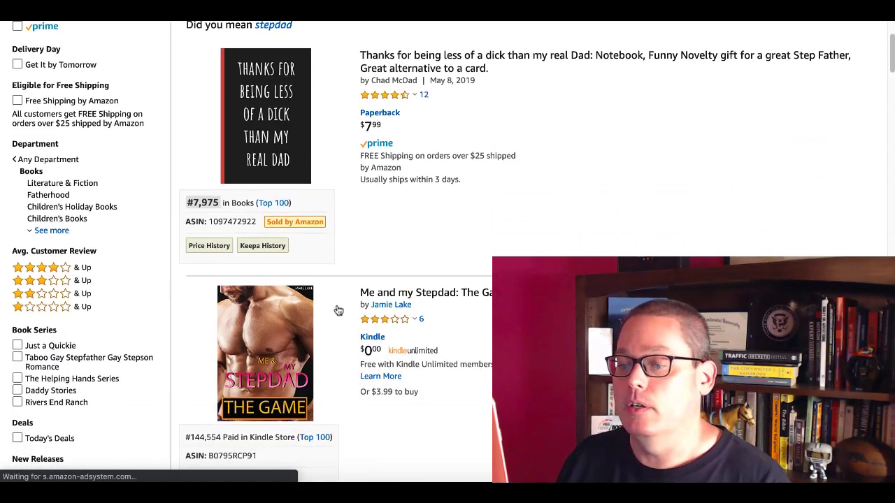
scroll(336, 308, down, 2)
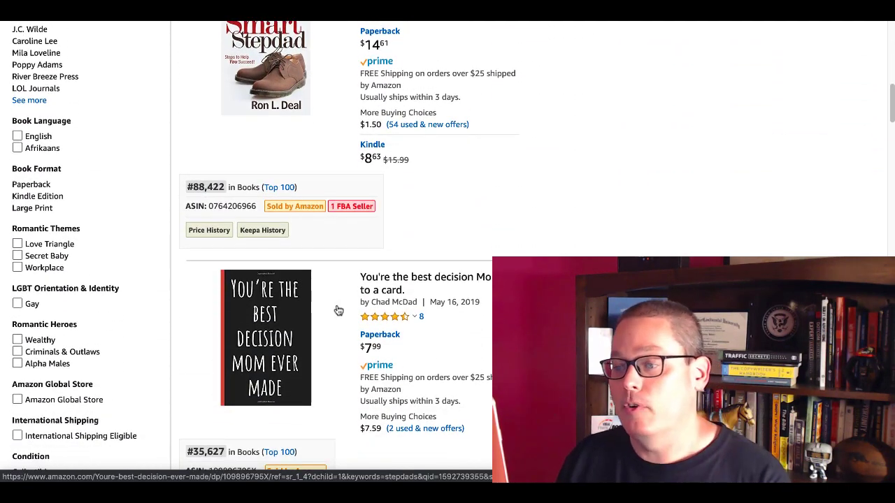
scroll(340, 312, down, 1)
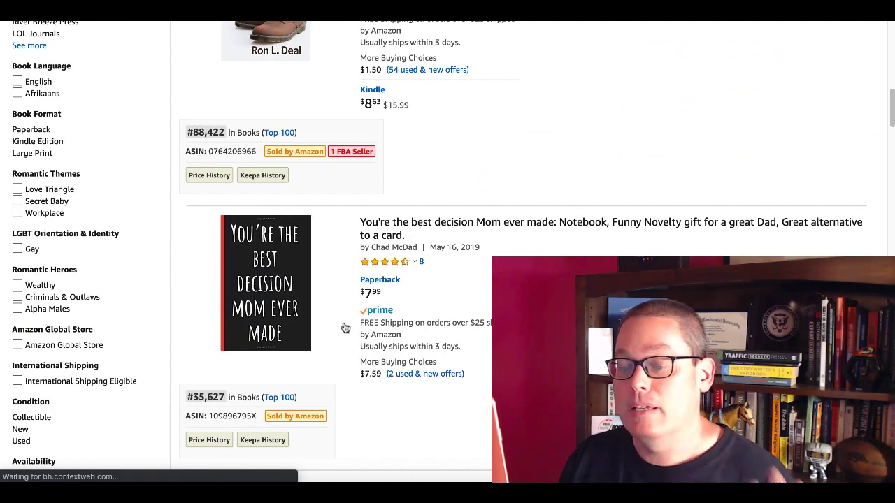
scroll(345, 328, down, 4)
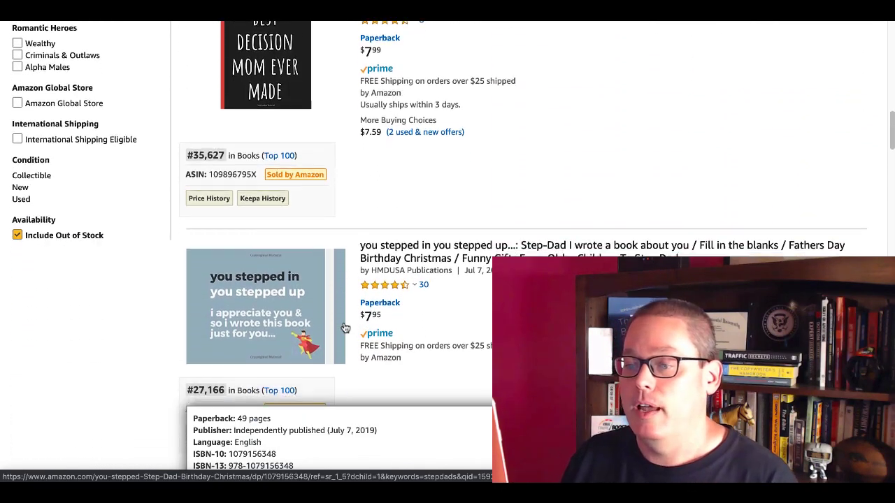
scroll(345, 328, down, 8)
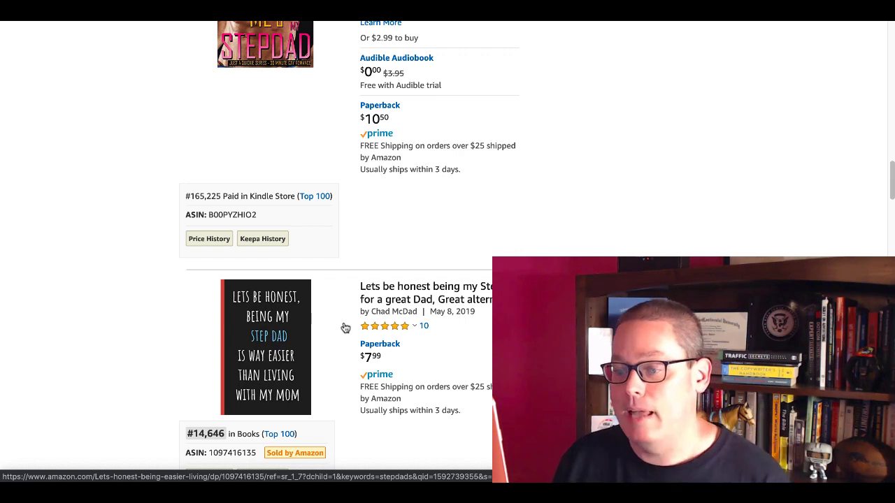
scroll(345, 328, down, 1)
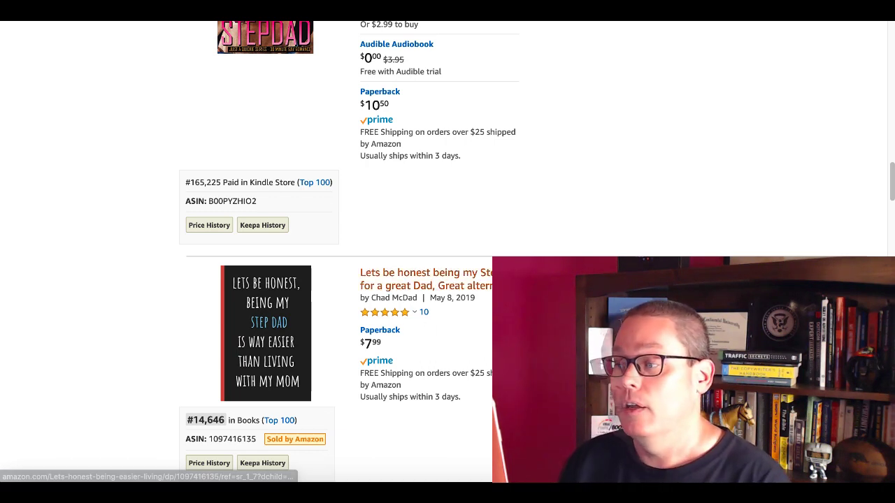
mouse_move(302, 332)
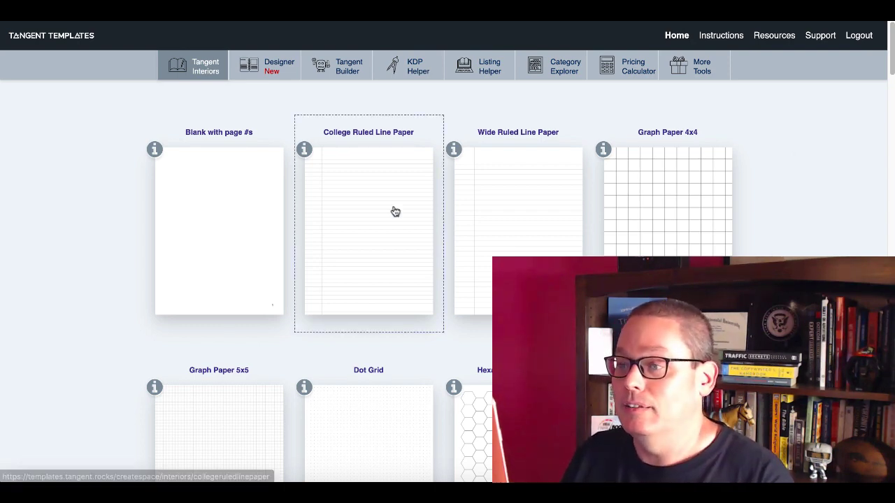
scroll(362, 290, down, 5)
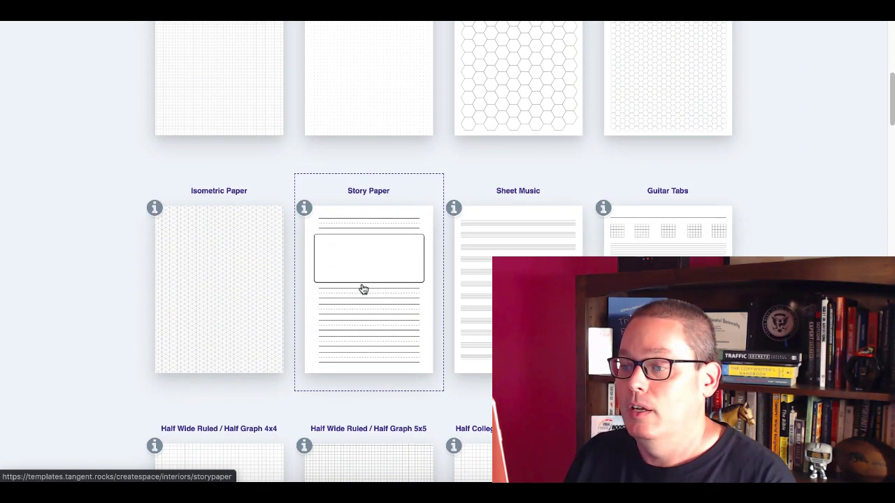
scroll(403, 318, down, 6)
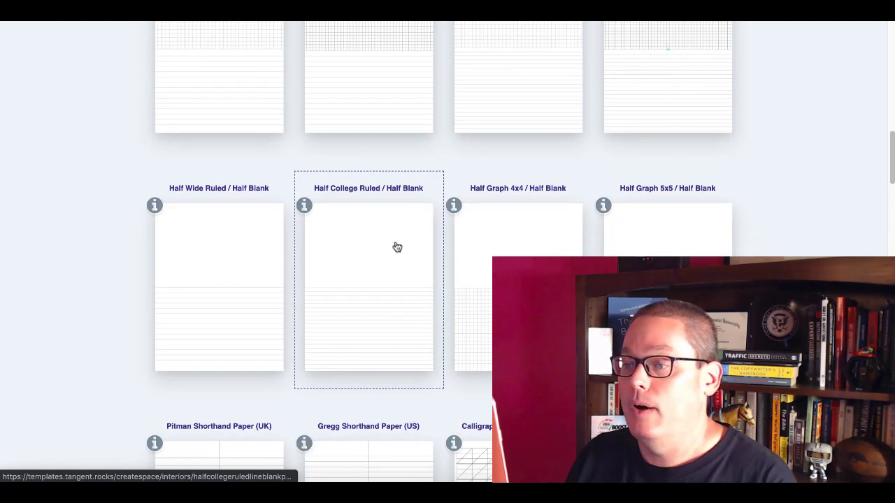
scroll(380, 335, down, 3)
scroll(379, 335, up, 2)
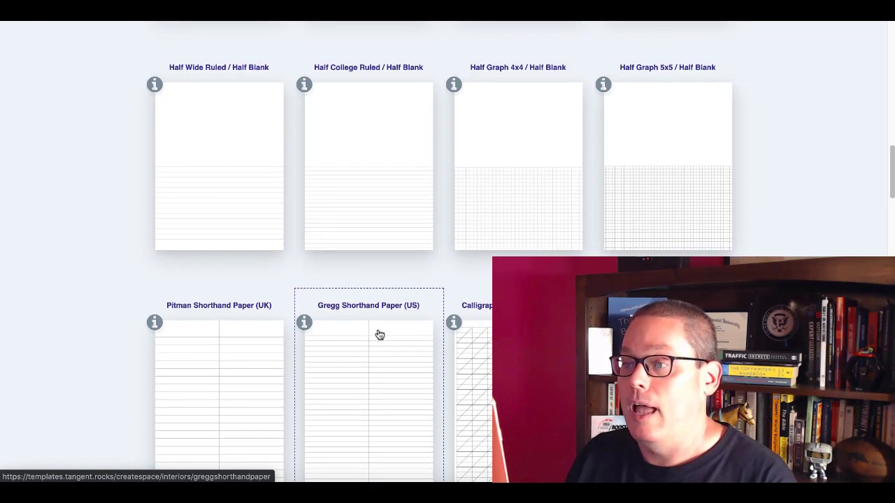
scroll(379, 335, down, 2)
scroll(380, 335, down, 3)
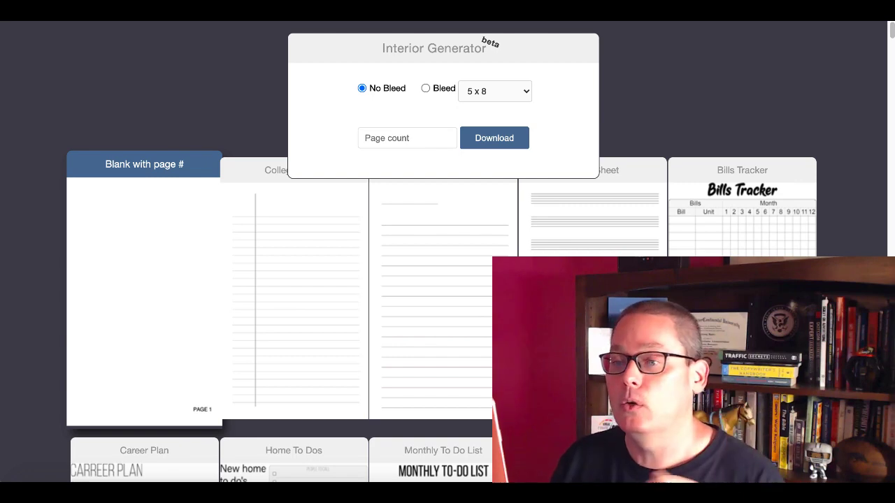
Scroll Interior Generator's template gallery below the No Bleed/Bleed, 5 x 8 and Download options
scroll(374, 217, down, 1)
scroll(375, 217, up, 1)
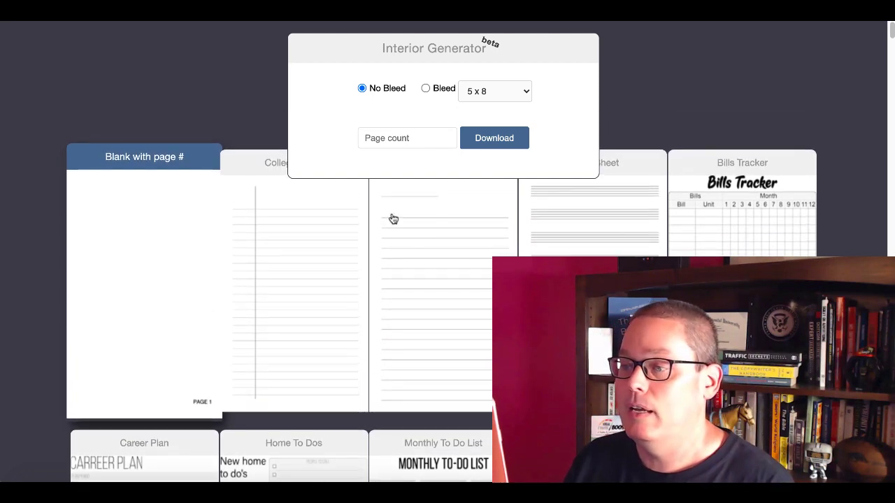
scroll(377, 302, down, 10)
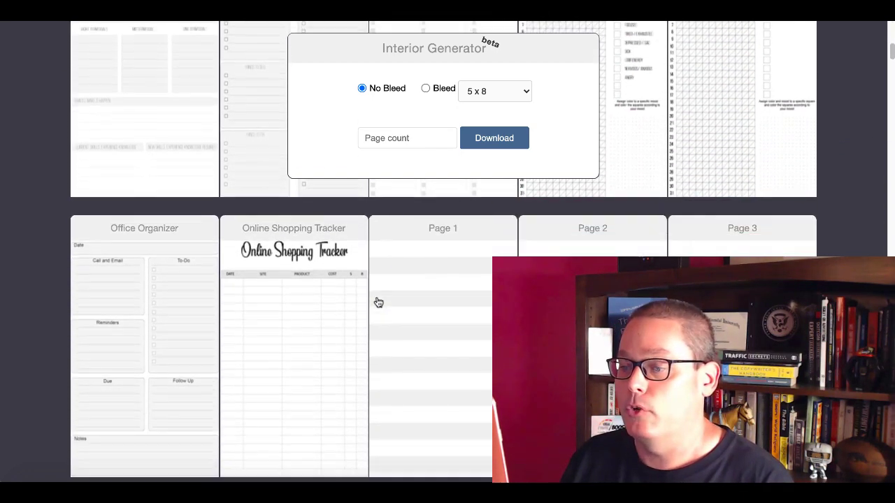
scroll(378, 302, down, 2)
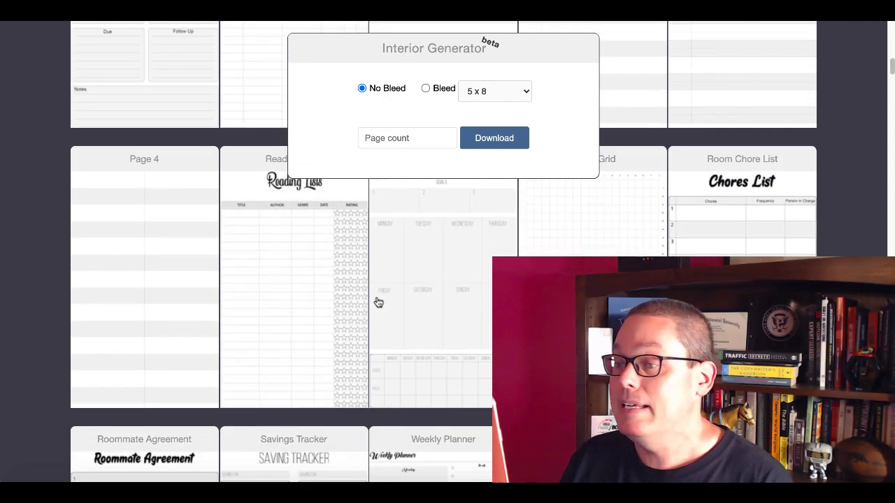
scroll(321, 332, down, 4)
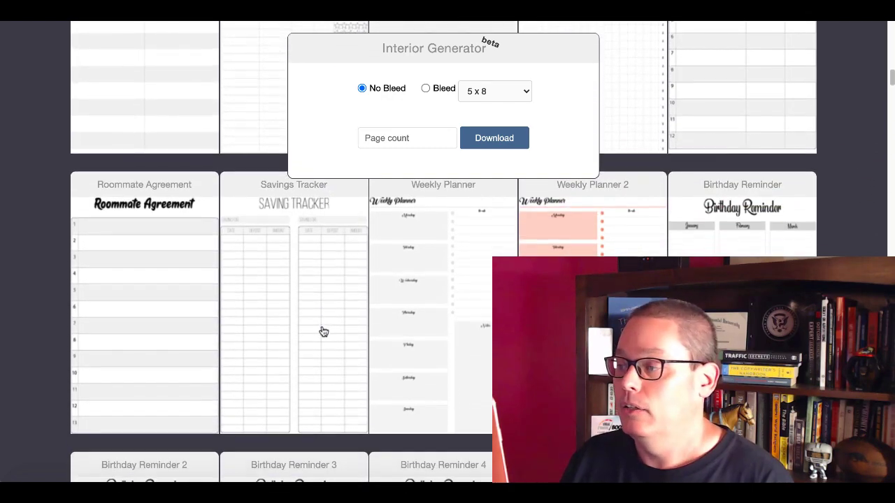
scroll(324, 332, down, 8)
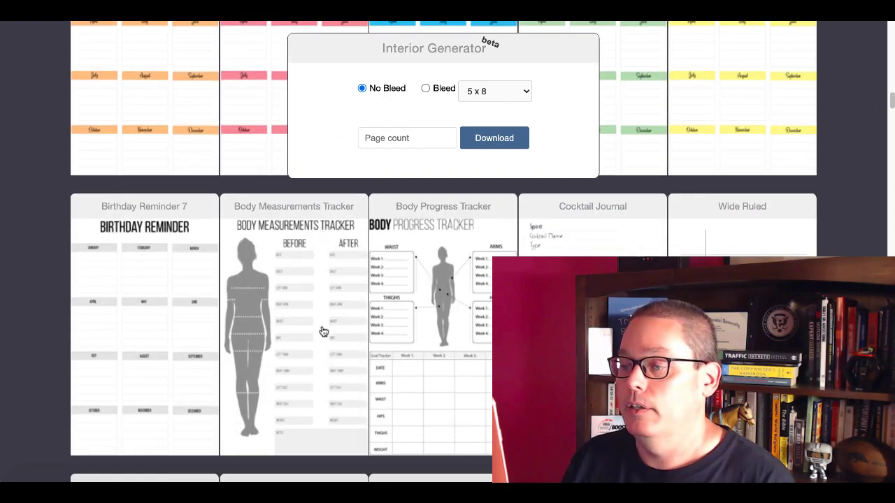
scroll(324, 332, down, 4)
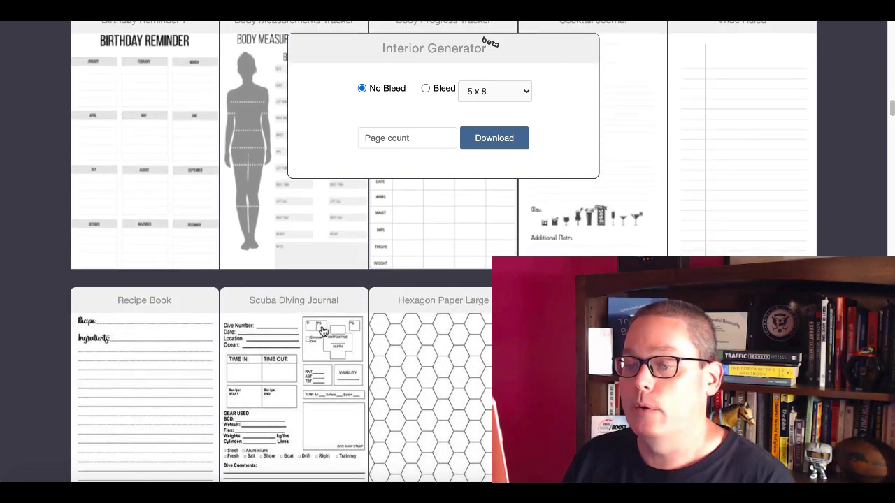
scroll(323, 332, down, 1)
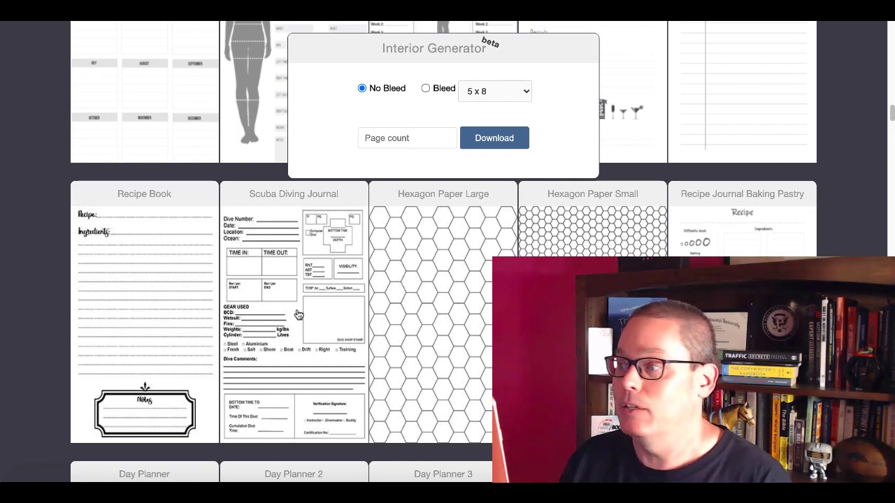
scroll(298, 315, down, 4)
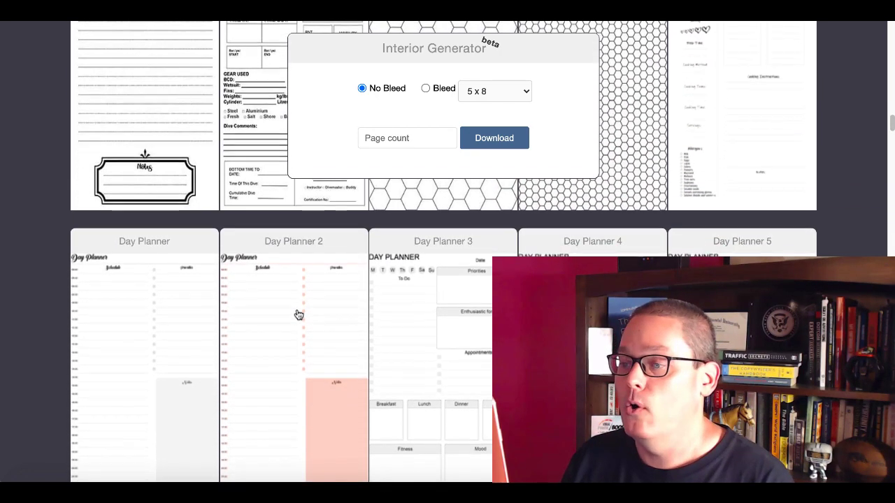
scroll(298, 315, down, 3)
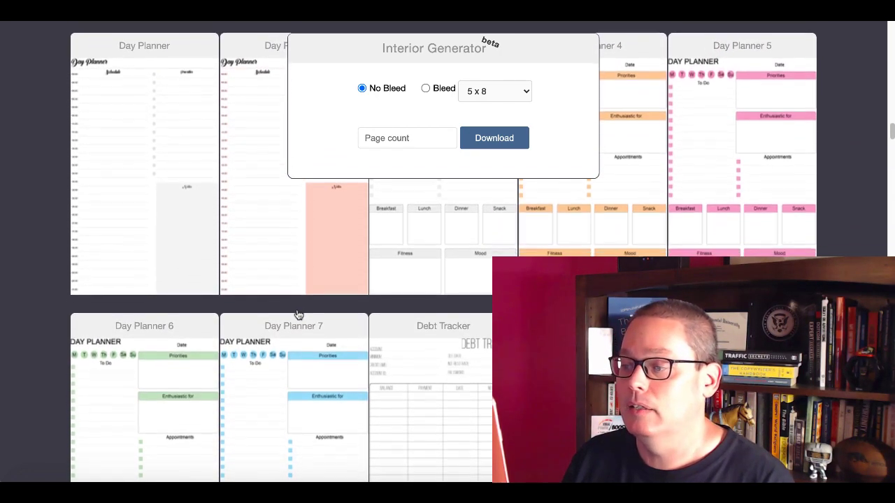
scroll(298, 315, down, 3)
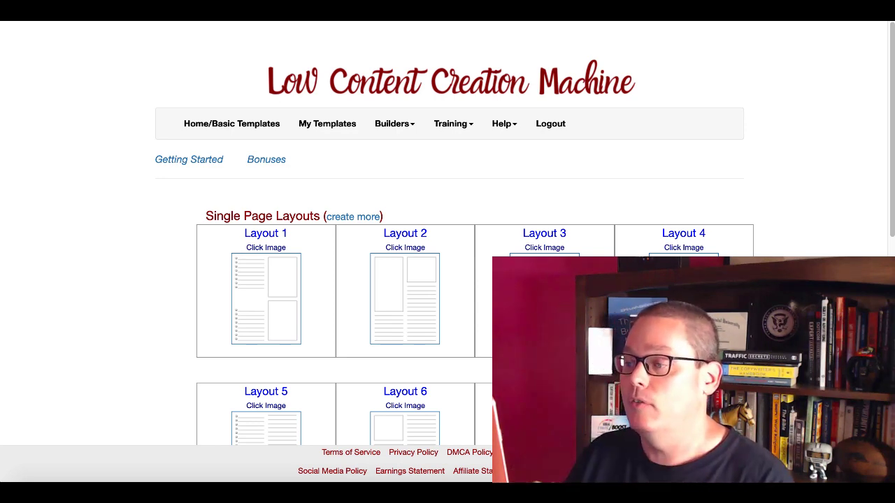
Scroll through Low Content Creation Machine's Layouts 1–13 and back to the top
scroll(448, 231, down, 5)
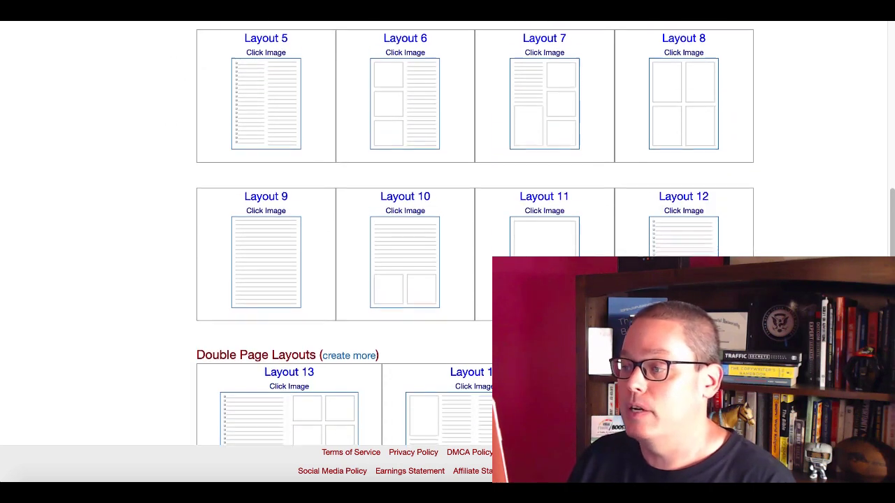
scroll(448, 231, down, 3)
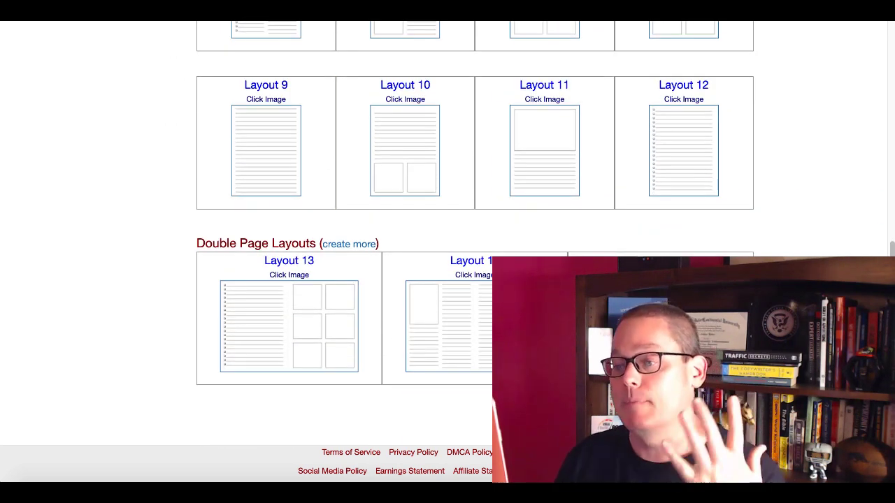
scroll(448, 231, up, 10)
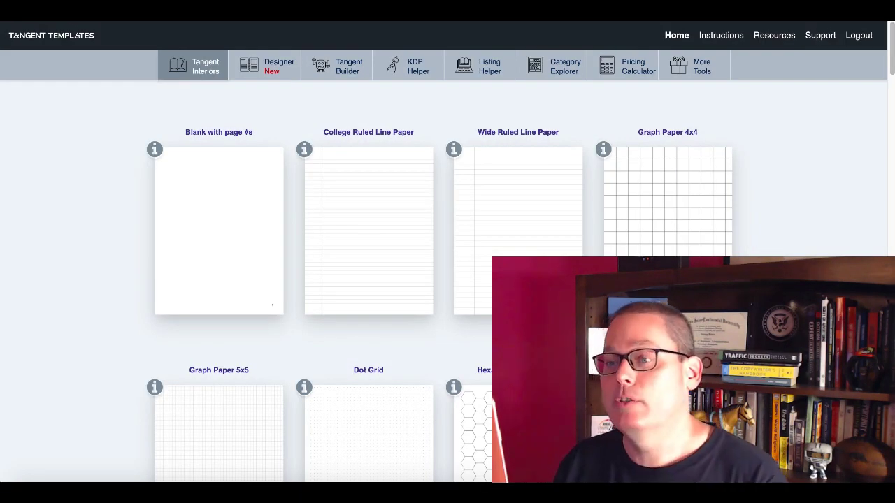
Scroll down the interiors gallery and open the Journal Paper template
scroll(448, 280, down, 9)
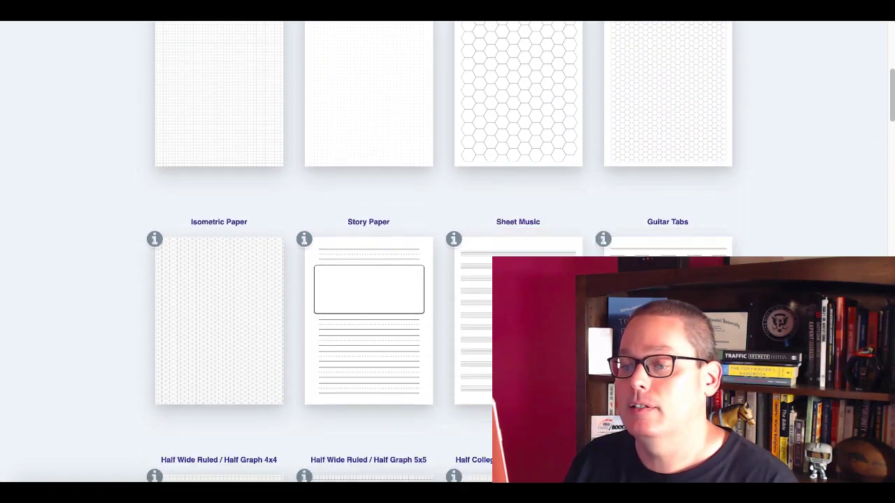
scroll(447, 279, down, 10)
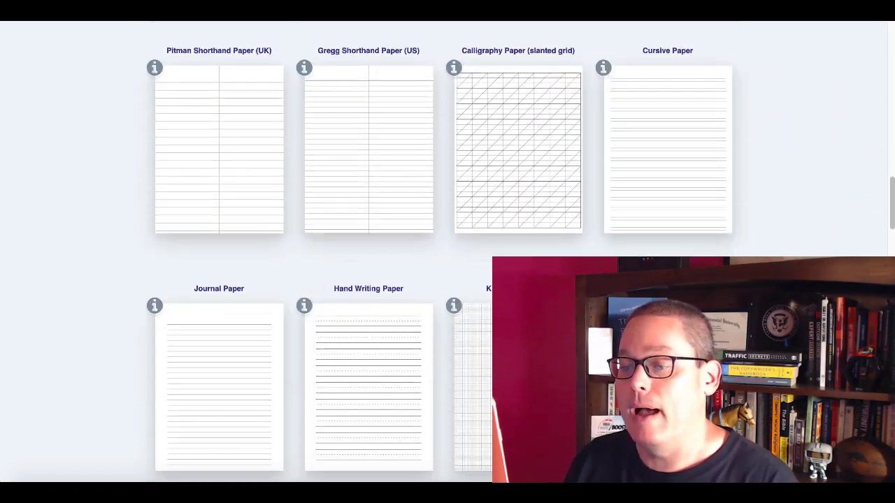
click(259, 264)
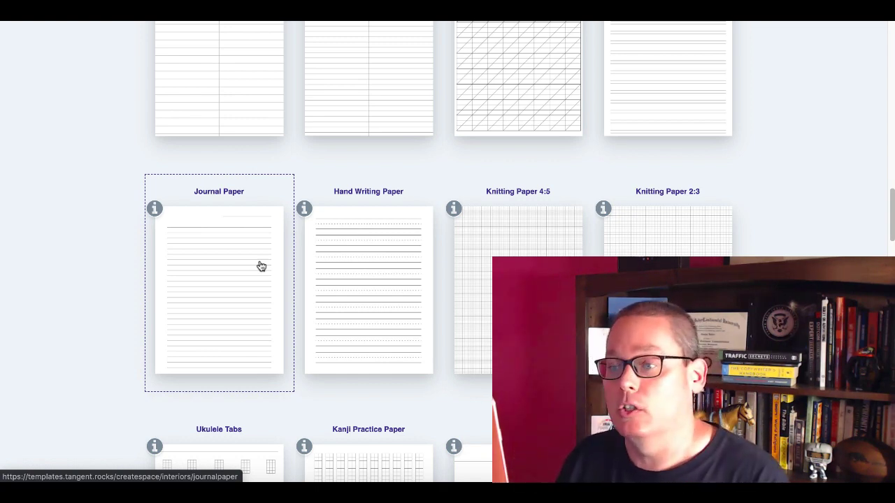
Choose custom dimensions in inches and enter an 8.5 in width and 11 in height
click(695, 77)
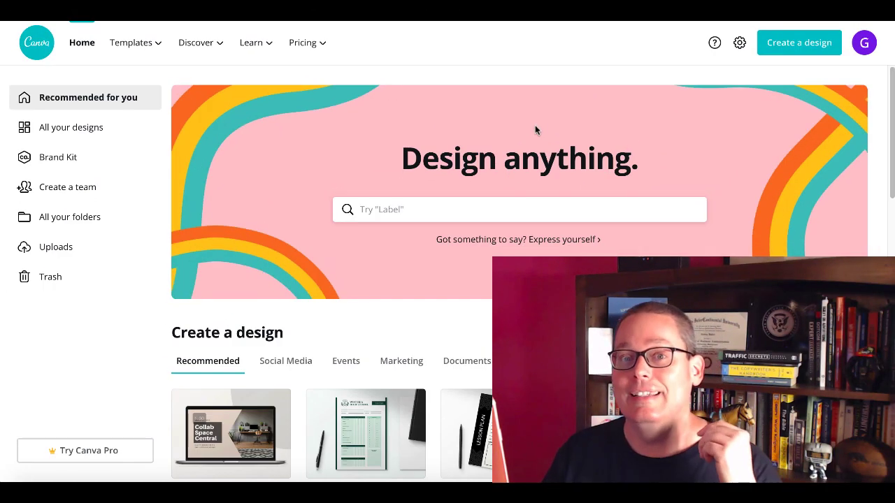
click(796, 50)
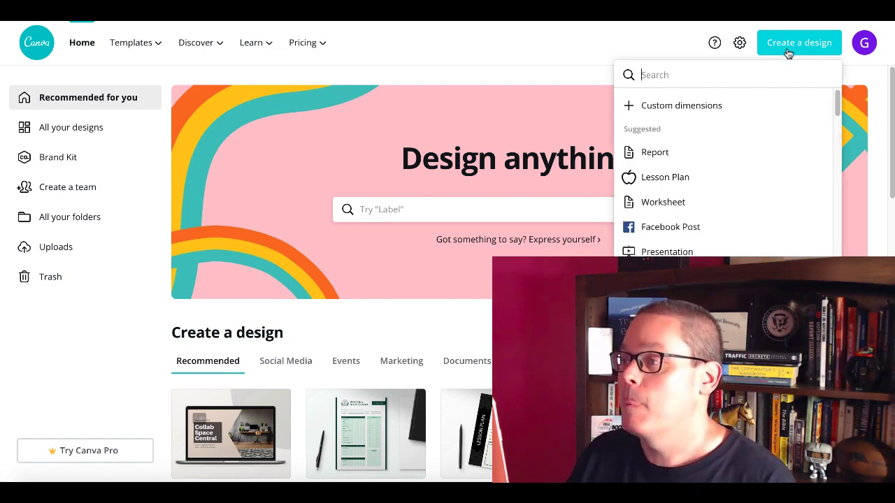
click(685, 106)
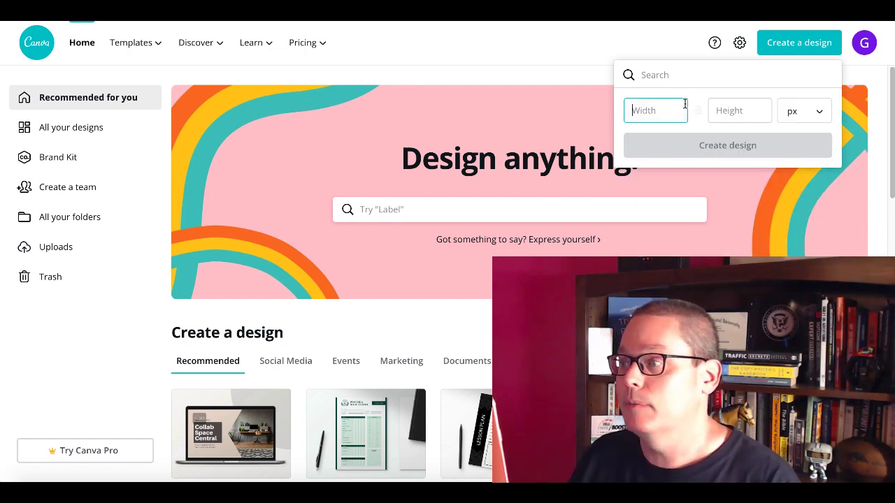
click(821, 116)
click(801, 137)
click(658, 105)
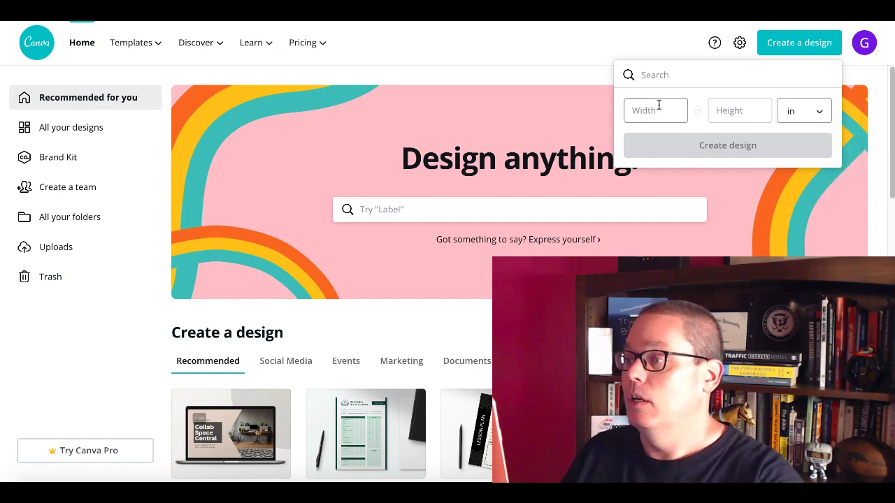
text(8.)
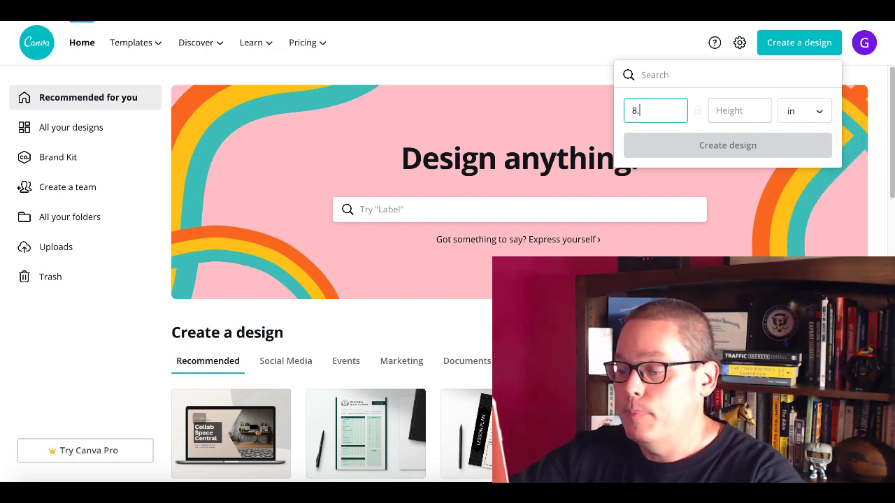
click(728, 110)
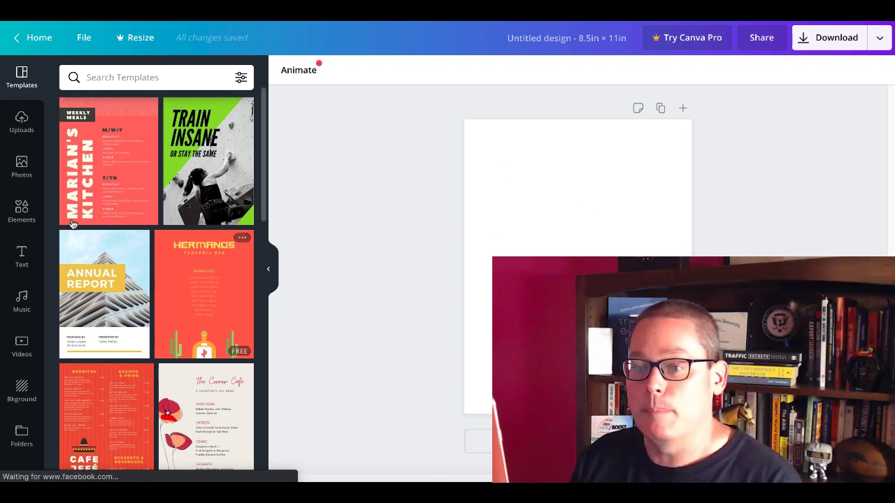
Search Elements for 'line' and place a plain line near the top of the page
click(21, 212)
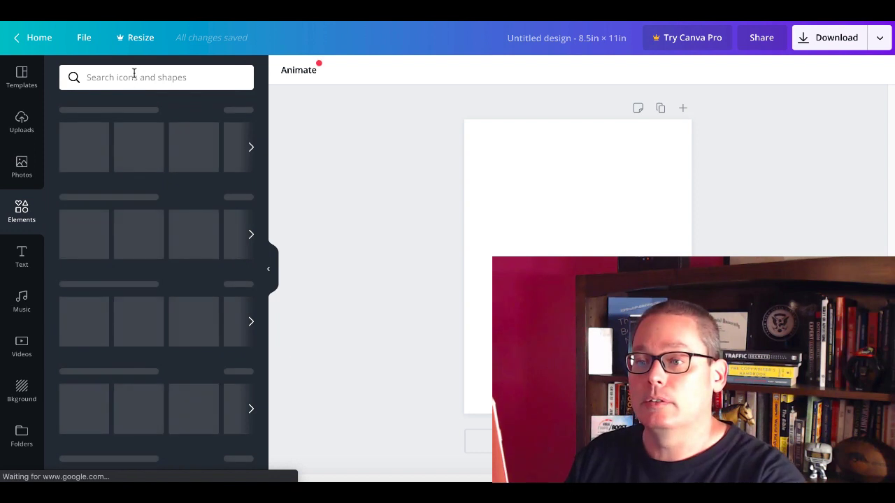
click(134, 75)
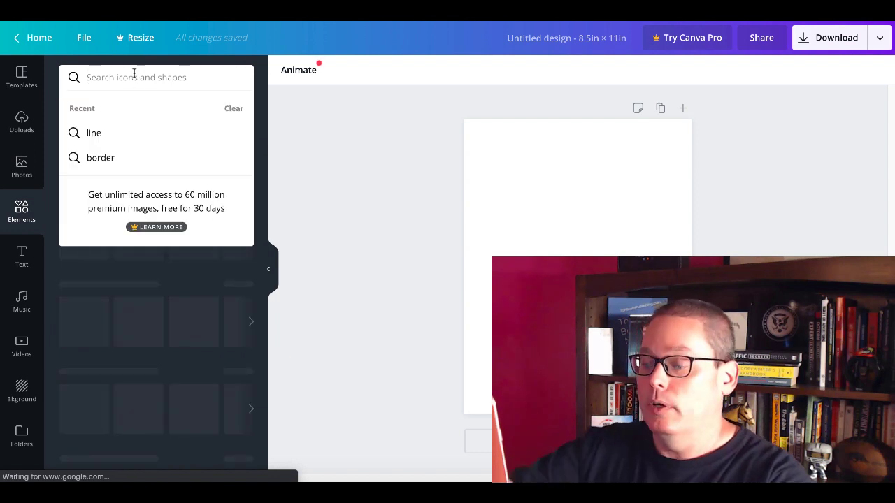
click(125, 132)
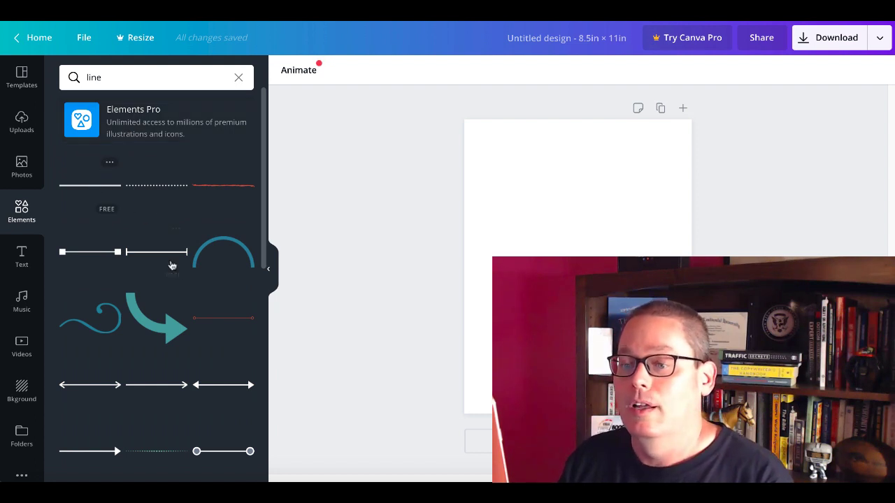
scroll(172, 263, down, 3)
scroll(172, 266, down, 2)
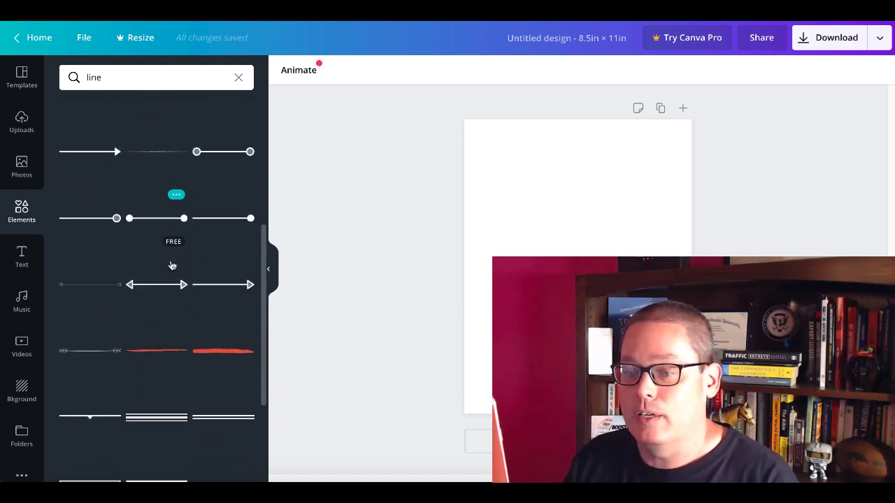
scroll(172, 266, up, 5)
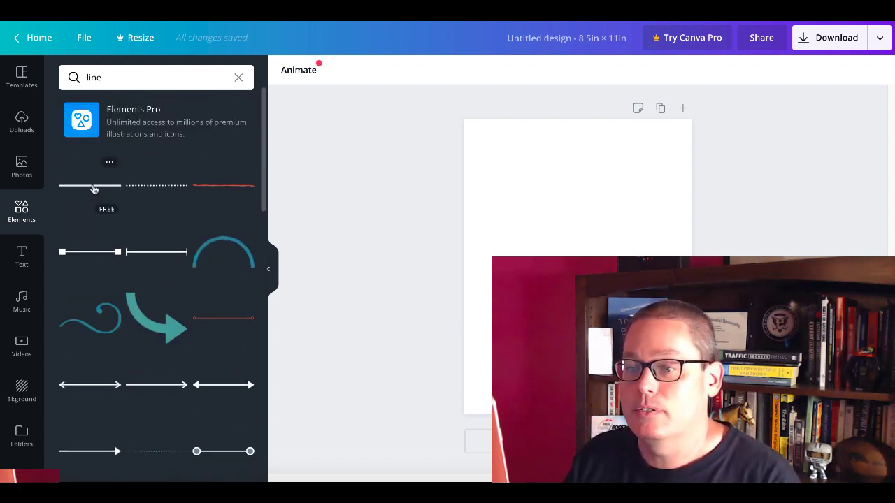
drag(96, 189, 595, 160)
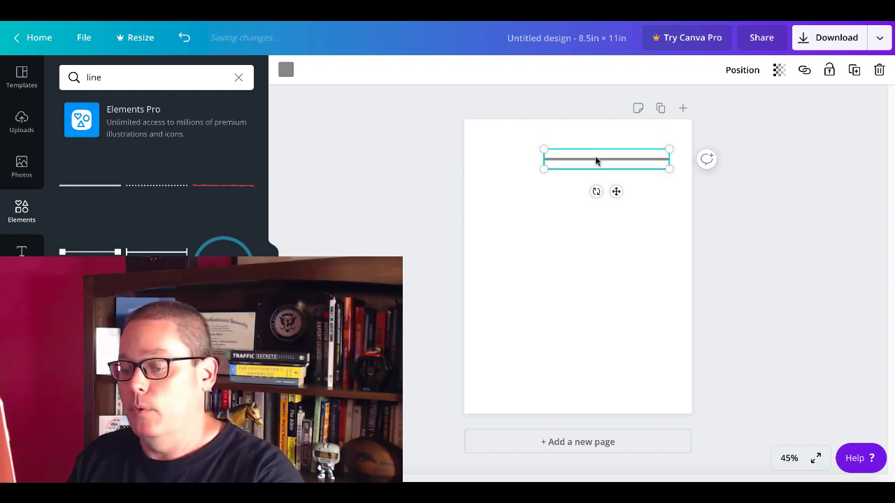
Duplicate the line and stretch the copy across the full page width
key(ctrl+d)
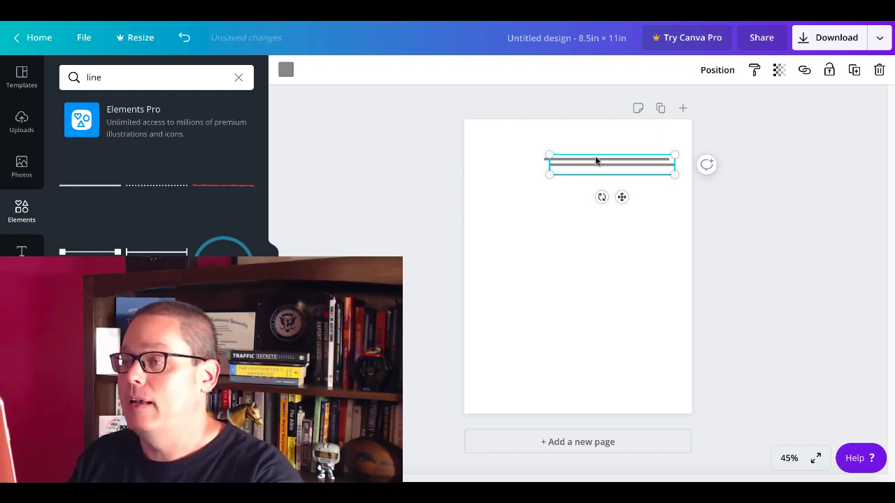
drag(589, 166, 527, 184)
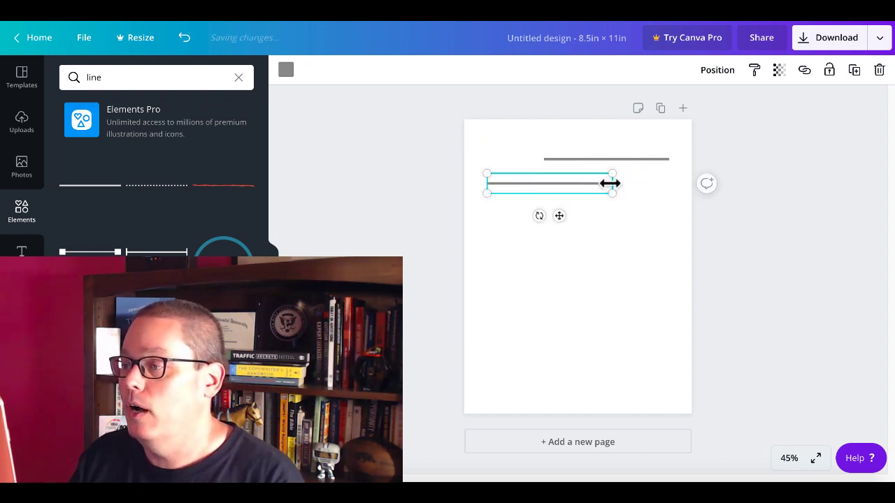
drag(612, 183, 669, 184)
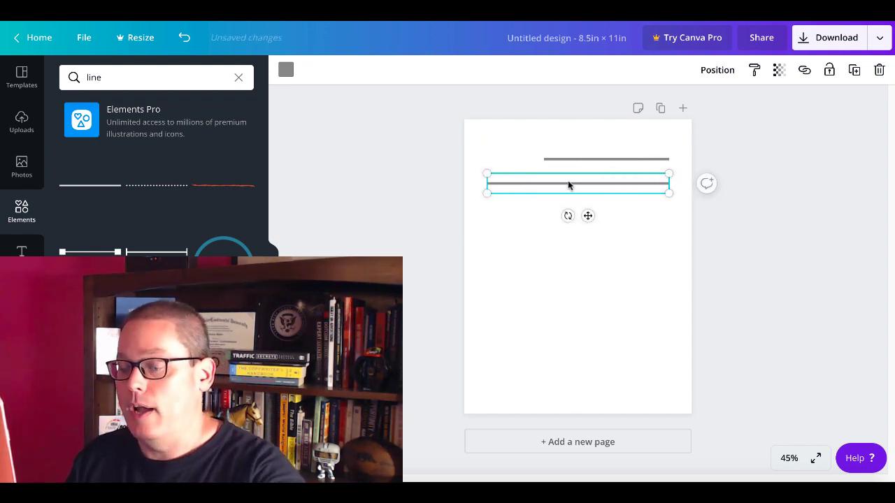
key(ctrl+d)
key(ctrl+d)
key(ctrl+d)
key(ctrl+d)
key(ctrl+d)
key(ctrl+d)
key(ctrl+d)
key(ctrl+d)
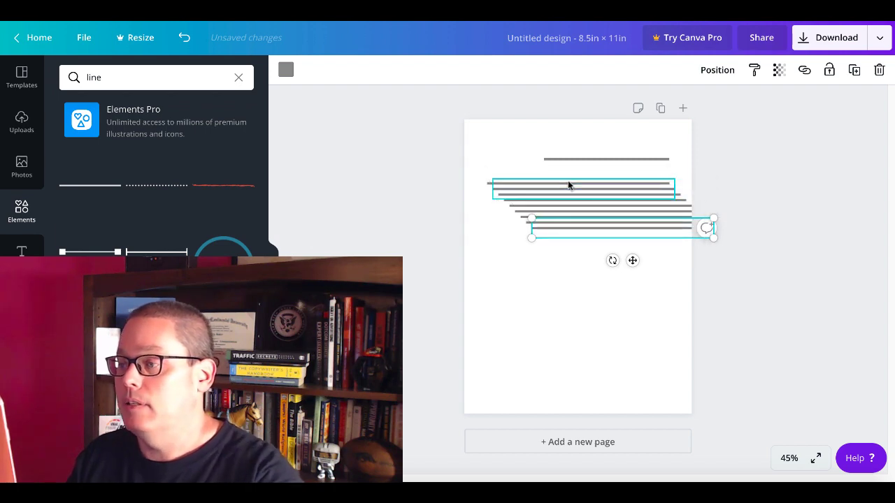
Arrange the duplicated full-width lines into an evenly spaced stack
drag(534, 240, 510, 300)
drag(544, 226, 503, 282)
click(519, 204)
drag(520, 204, 496, 299)
drag(524, 202, 518, 233)
drag(517, 188, 684, 313)
Copy the set of lines and paste a copy lower toward the page bottom
click(497, 200)
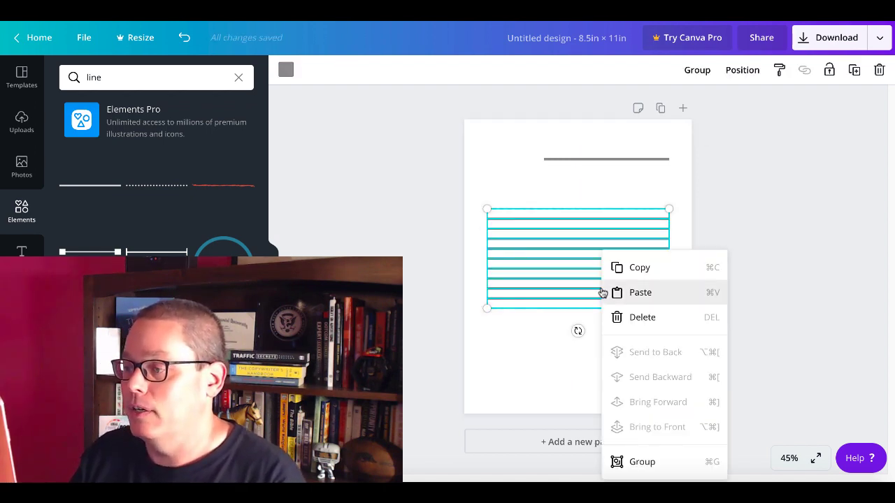
click(629, 269)
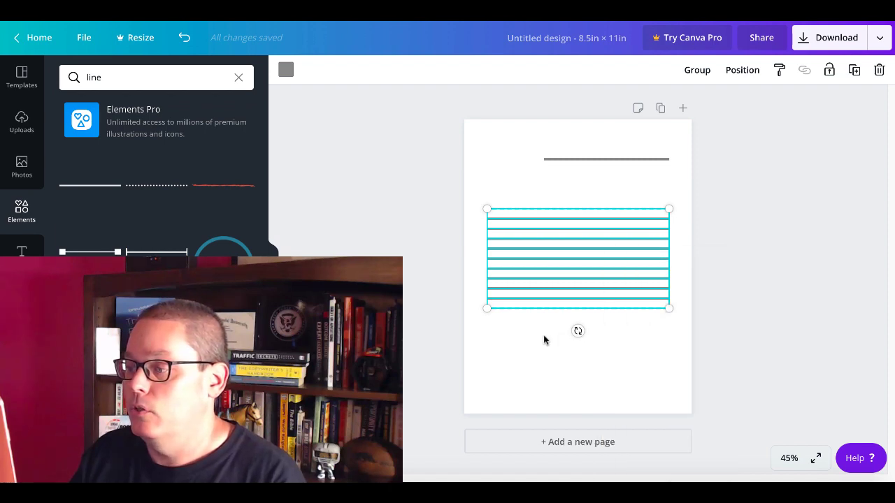
right_click(545, 340)
click(577, 377)
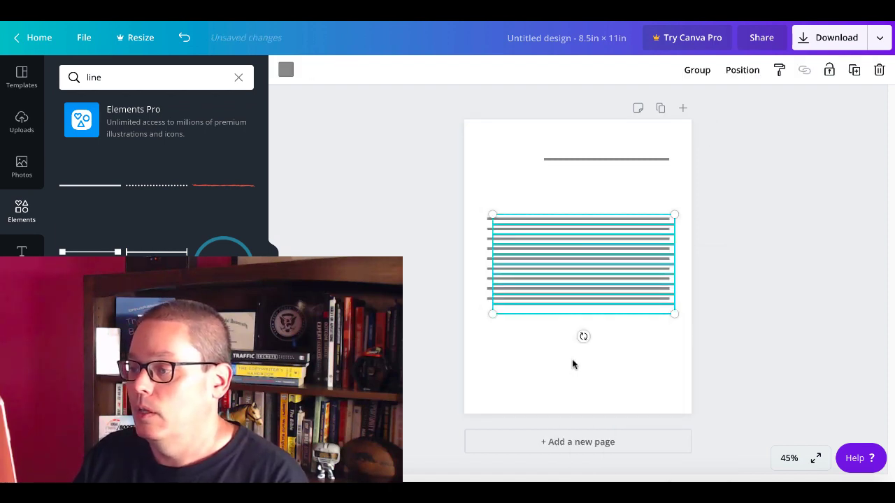
drag(569, 318, 567, 342)
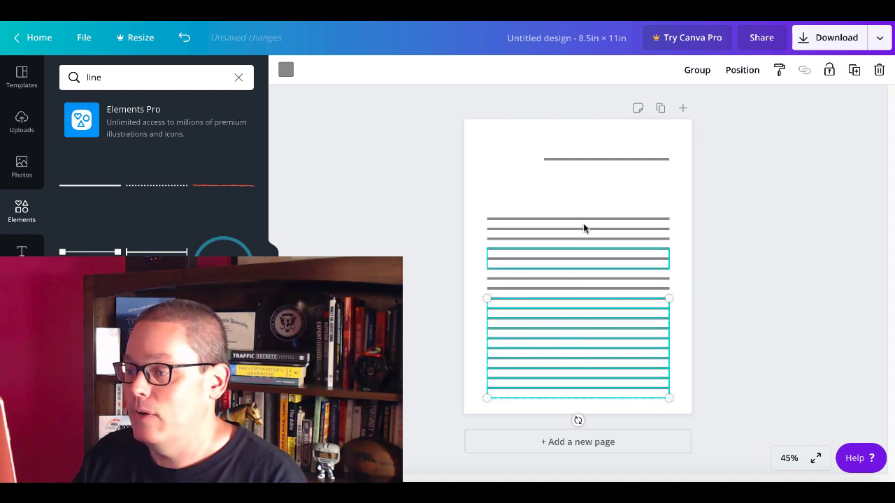
Paste another set of lines and move it up to fill the gap below the top line
click(574, 249)
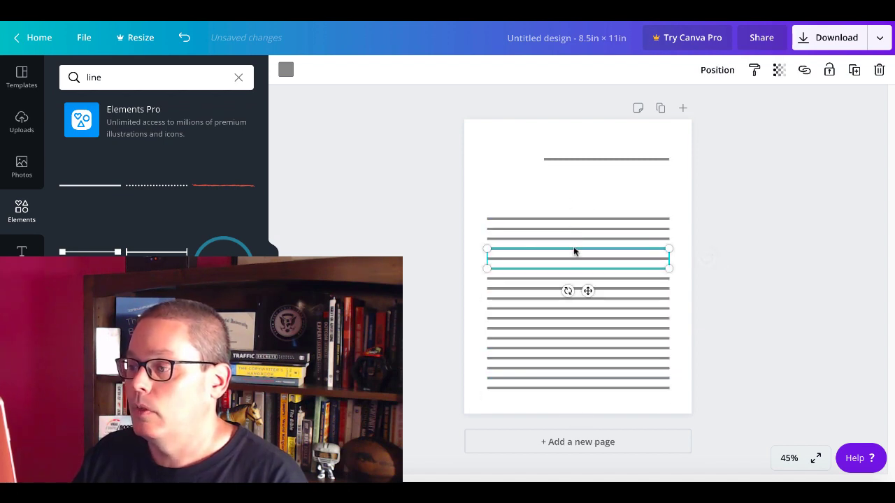
click(568, 204)
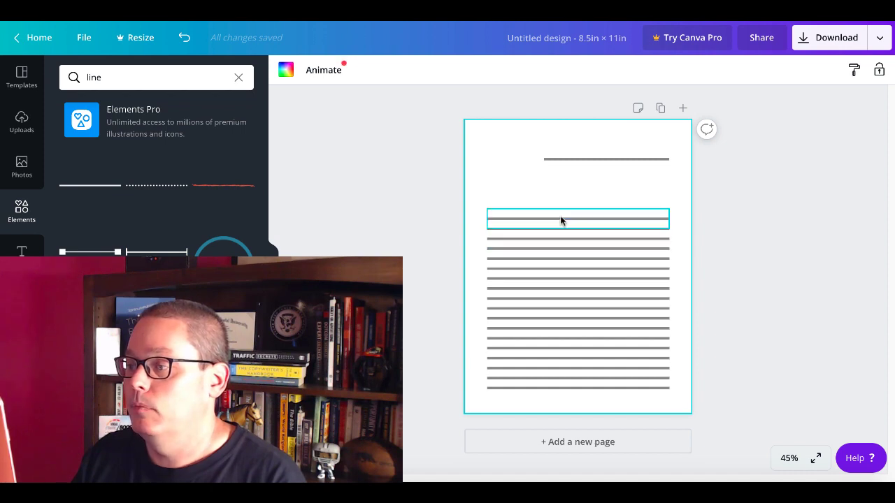
click(562, 219)
key(ctrl+v)
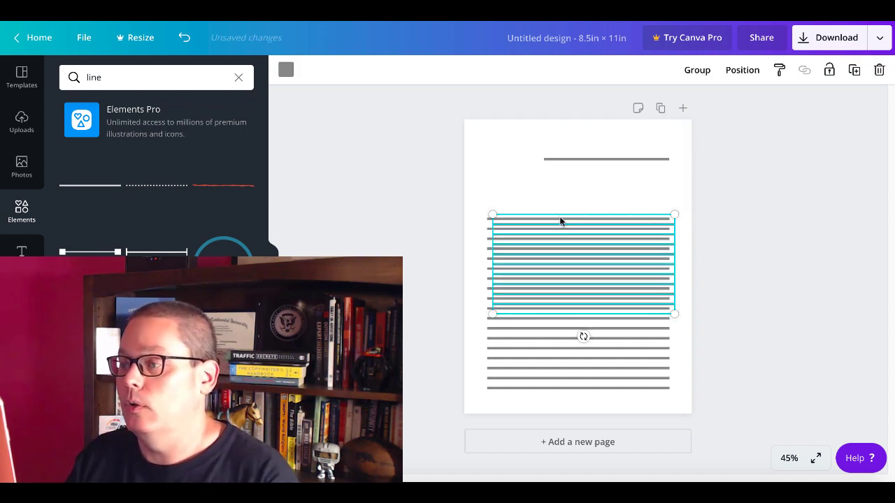
drag(559, 234, 553, 183)
click(747, 232)
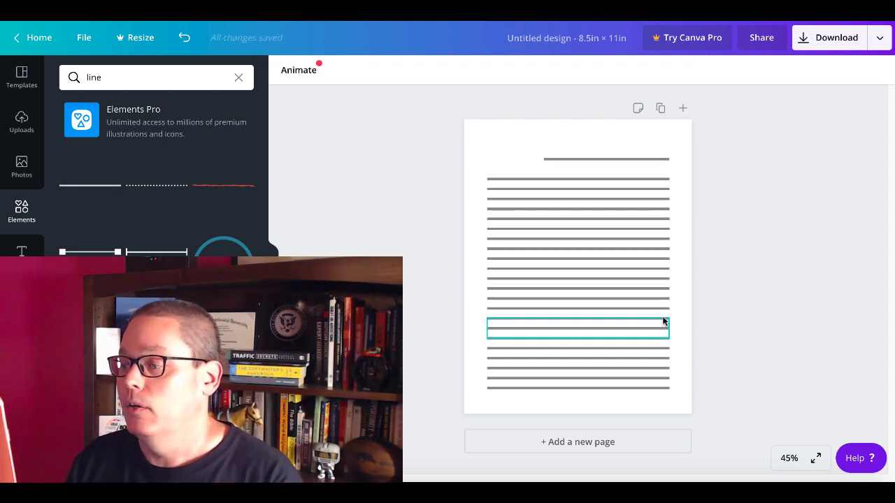
Duplicate the lined page into more pages, undoing the last extra change
click(660, 110)
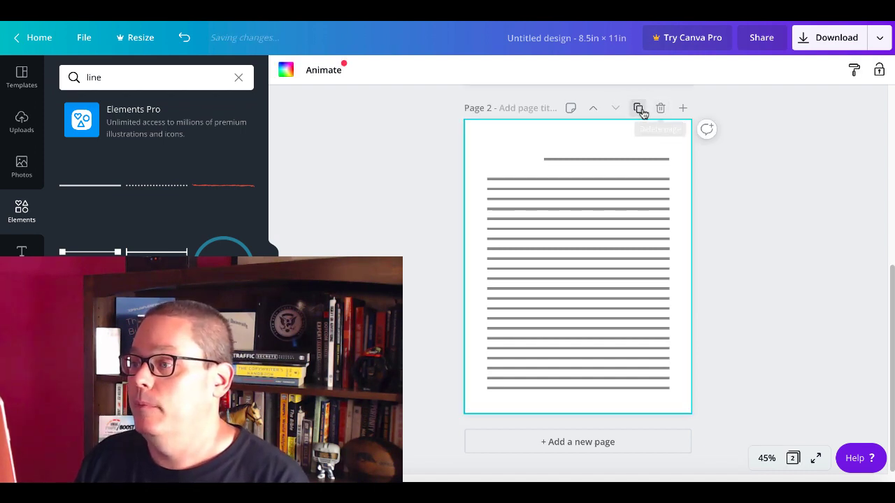
click(639, 109)
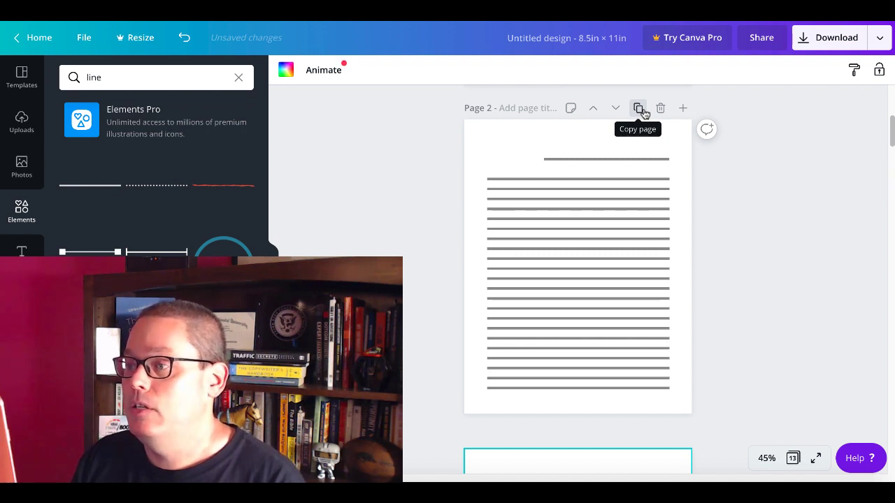
scroll(732, 290, down, 20)
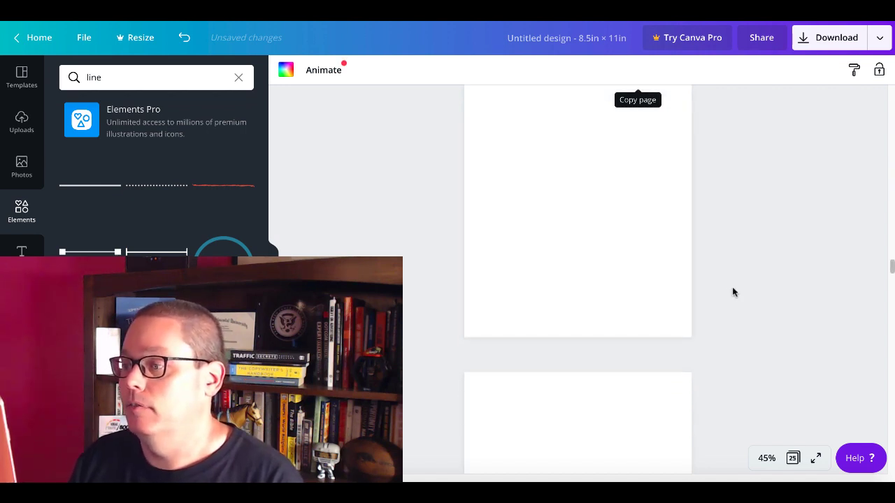
key(ctrl+z)
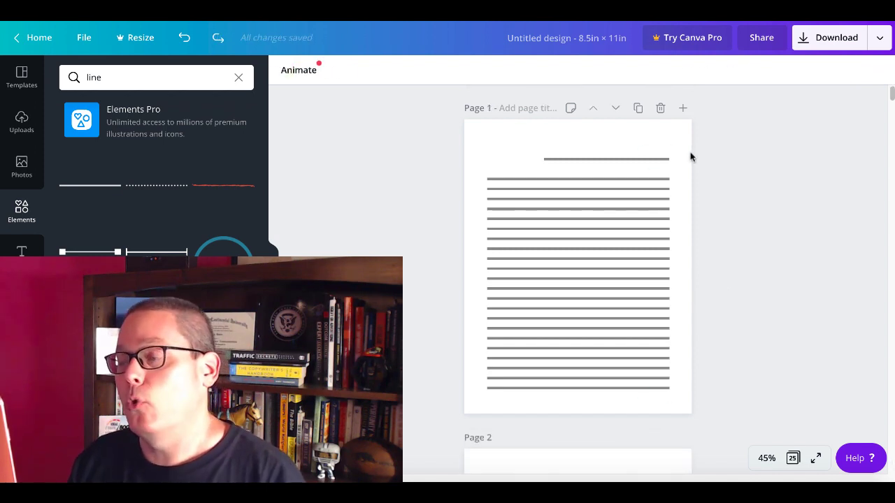
Download the design with PDF Print chosen as the file type
click(869, 43)
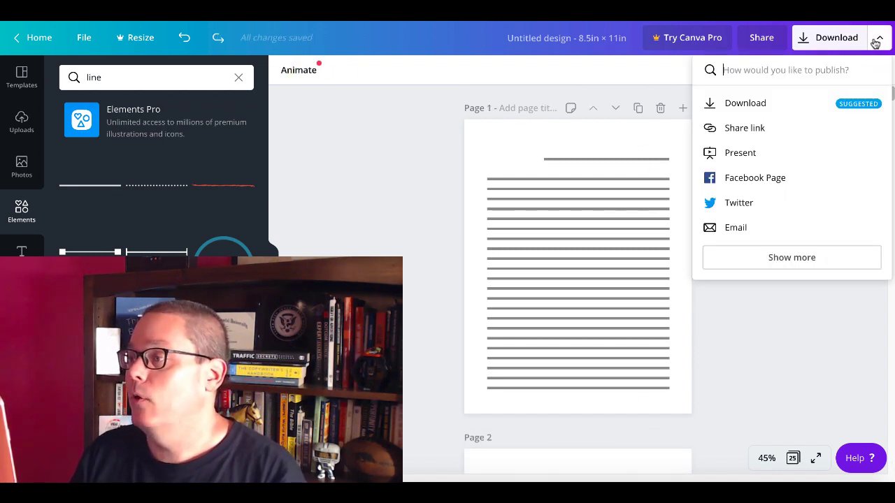
click(759, 105)
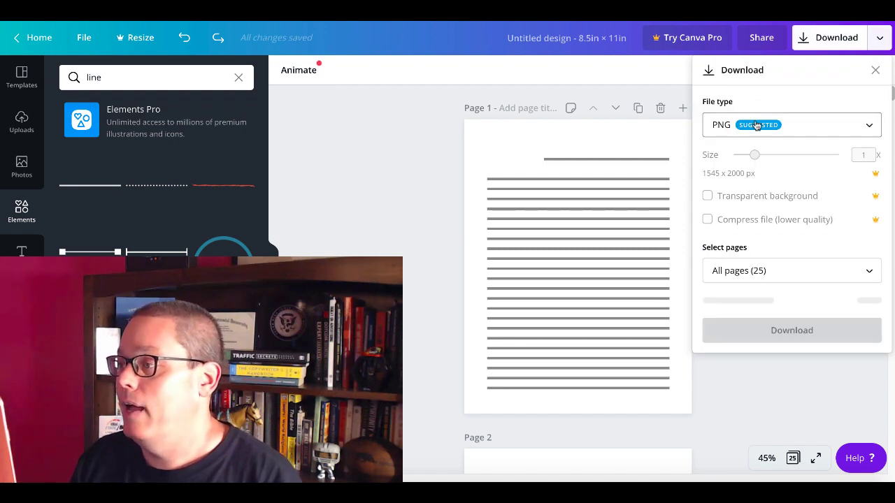
click(757, 129)
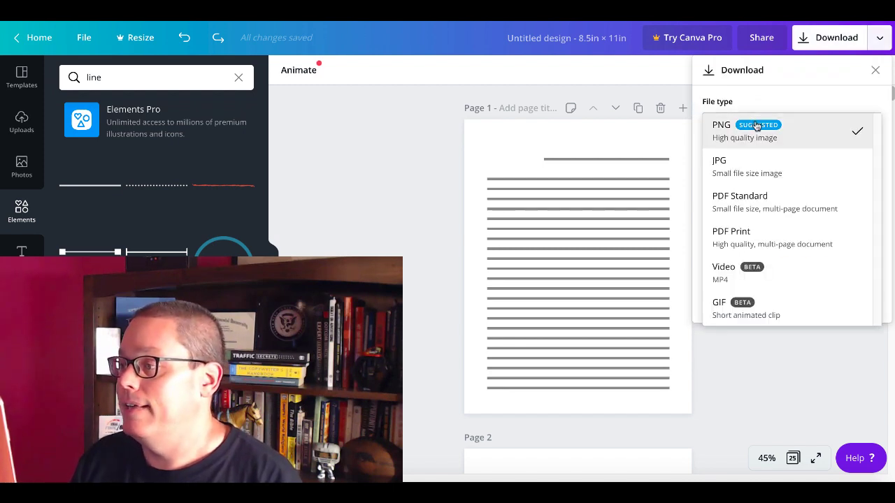
click(754, 234)
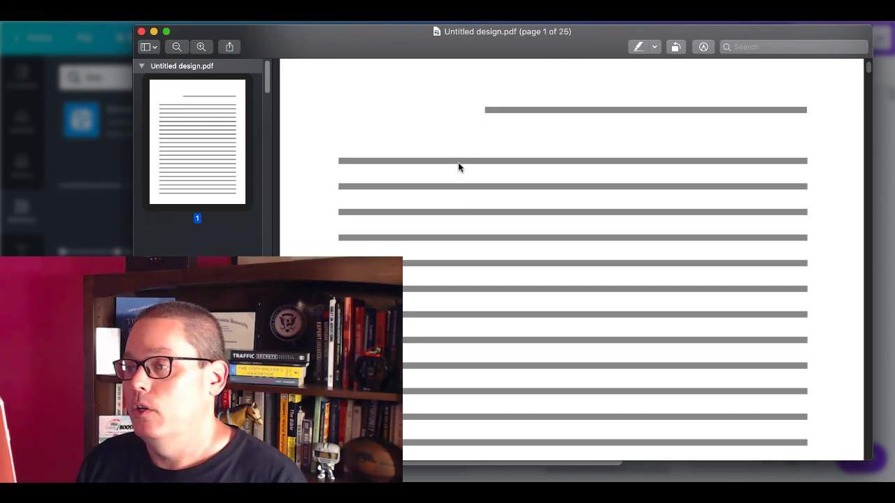
Scroll through the PDF thumbnails to check the 25 lined pages
scroll(197, 154, down, 15)
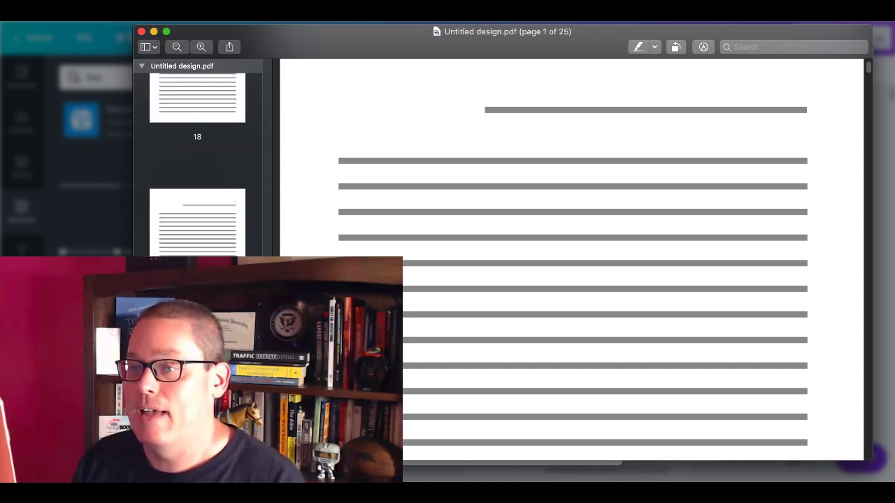
scroll(197, 168, up, 1)
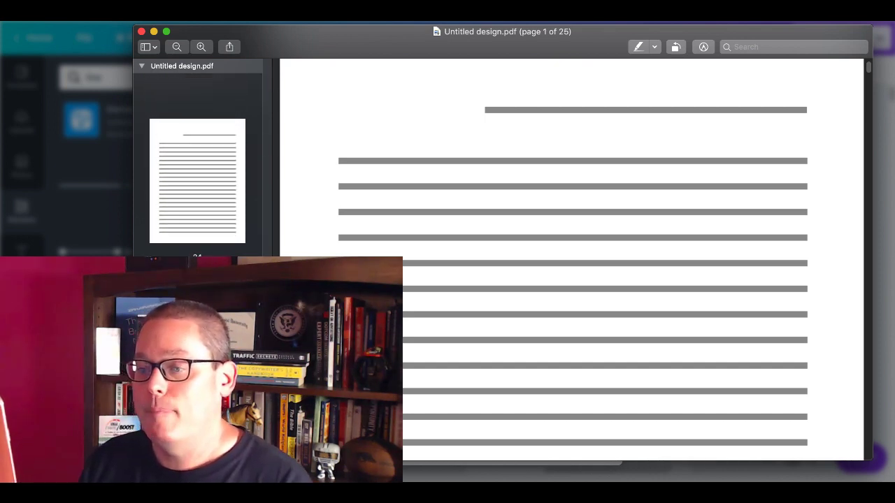
scroll(197, 158, up, 15)
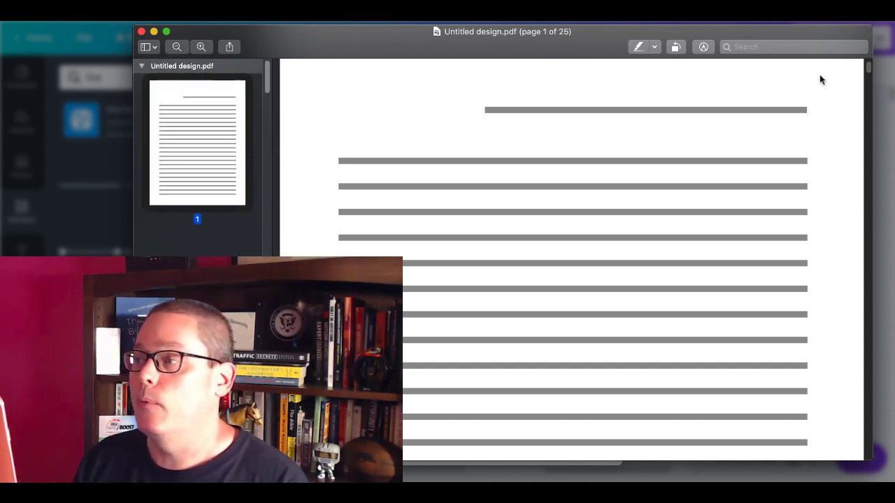
Close the exported PDF, dismiss the Try Canva Pro popup and scroll back to Page 1
key(super+w)
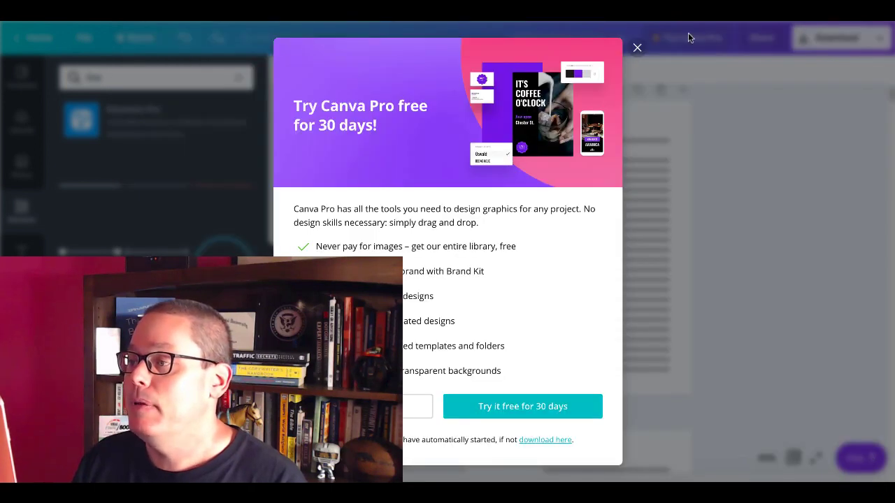
click(721, 184)
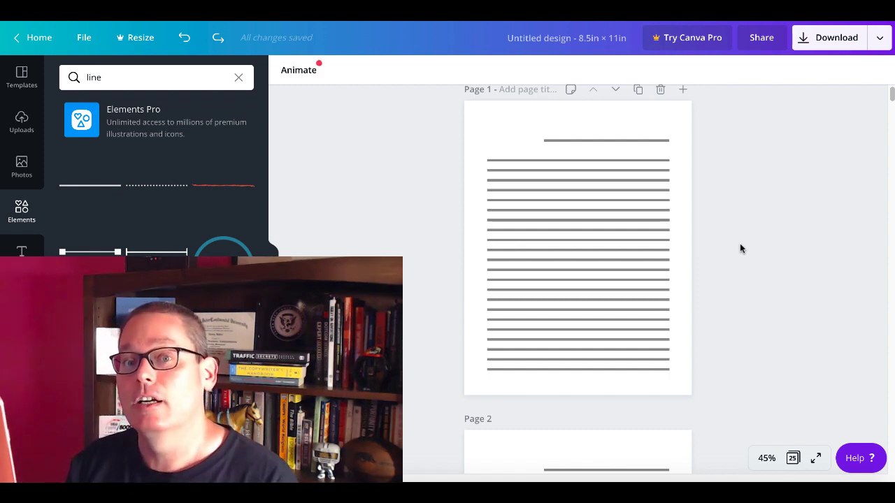
scroll(740, 244, up, 1)
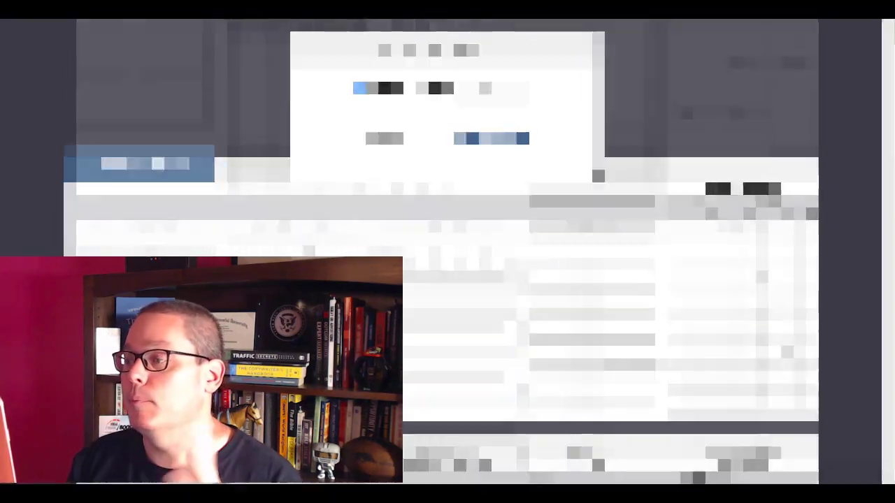
Scroll down through the Book Bolt Interior Generator templates
scroll(728, 390, down, 15)
scroll(728, 390, down, 10)
scroll(730, 397, down, 10)
scroll(729, 396, down, 5)
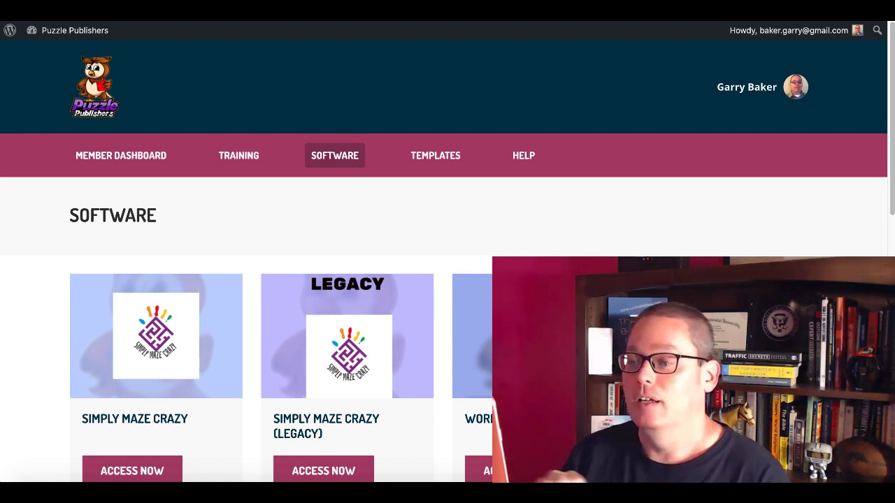
Open Word Search Crazy via Access Now, look it over, then switch to the word list database tab
scroll(447, 253, down, 1)
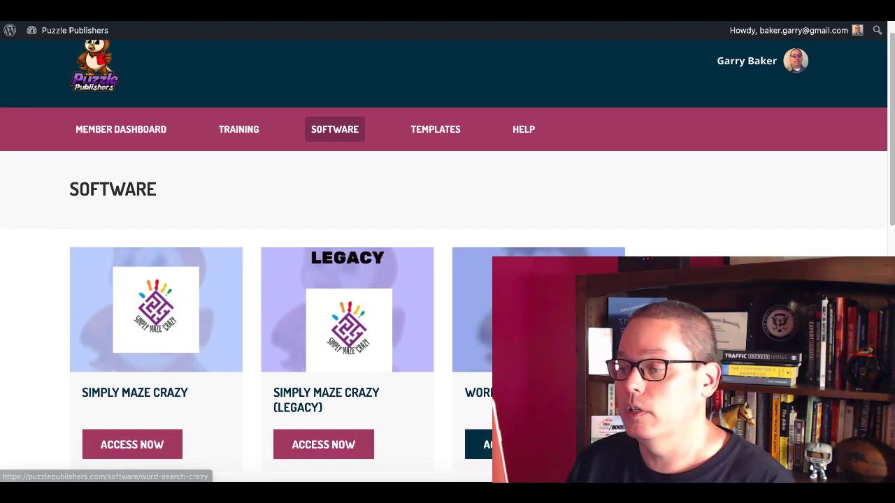
click(479, 445)
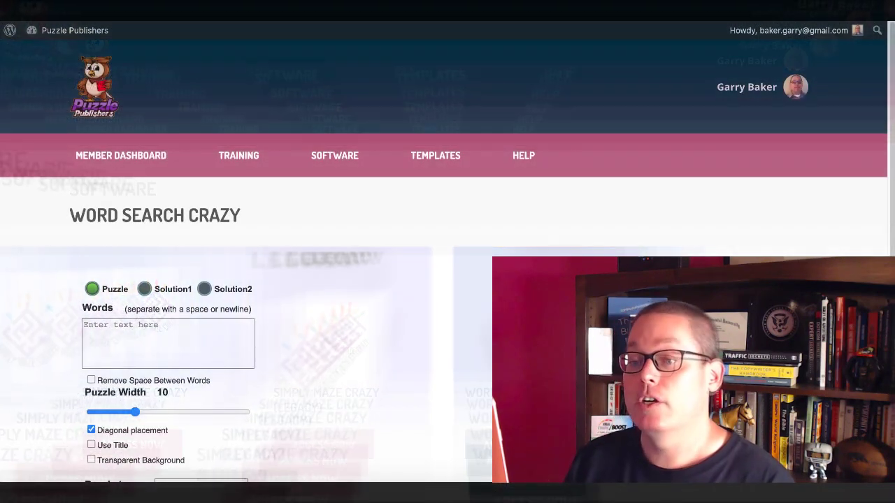
scroll(448, 279, down, 3)
scroll(448, 279, up, 1)
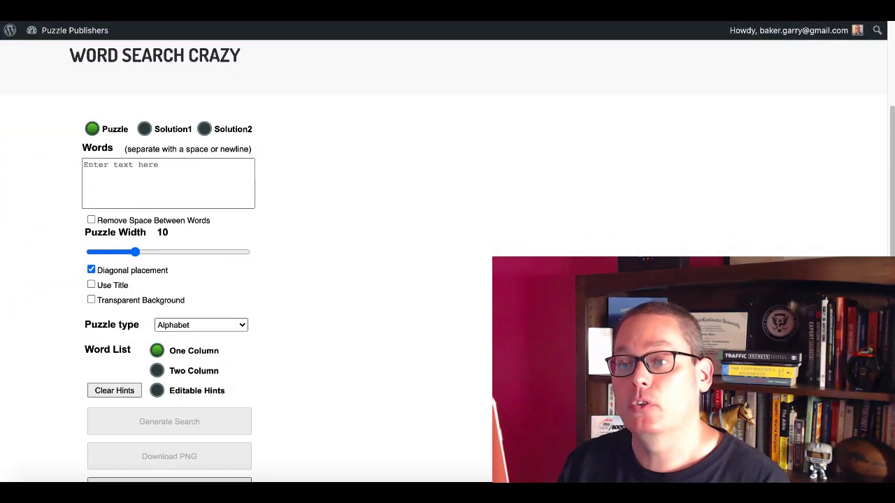
scroll(448, 279, up, 1)
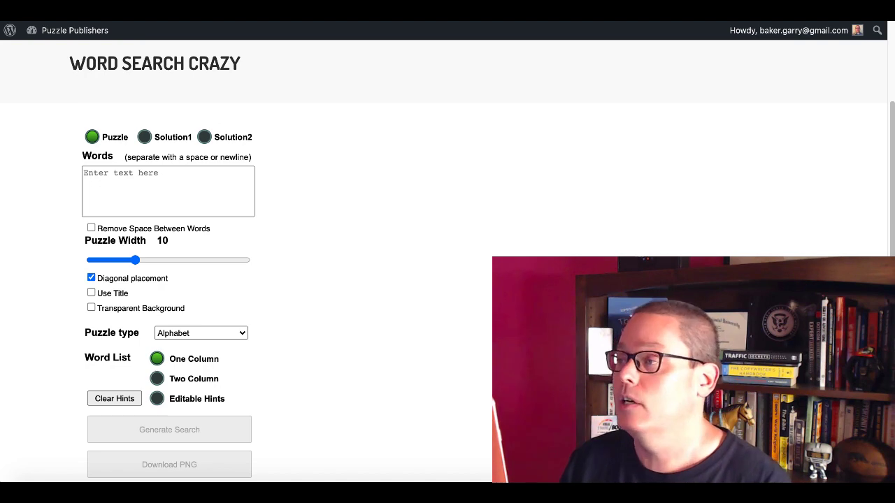
key(ctrl+Tab)
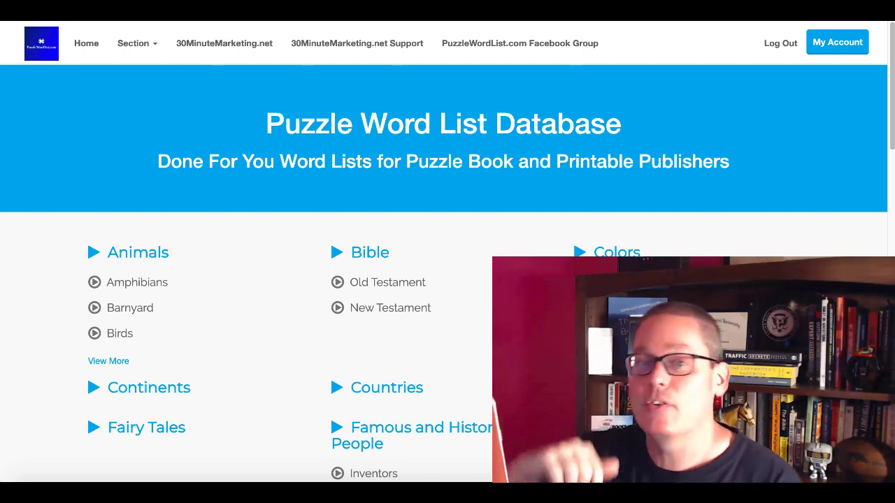
Go to Animals › Fish, download FISH_1.txt.zip and open the downloaded archive
click(123, 362)
scroll(150, 306, down, 1)
click(116, 299)
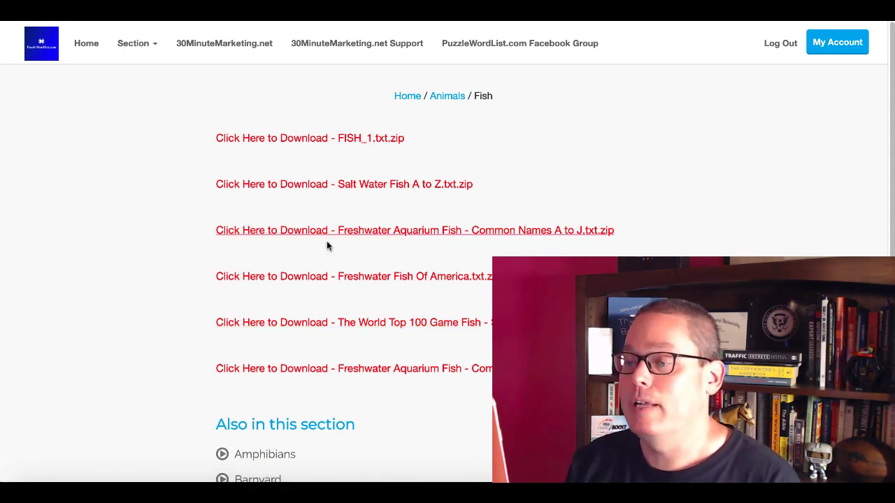
click(331, 140)
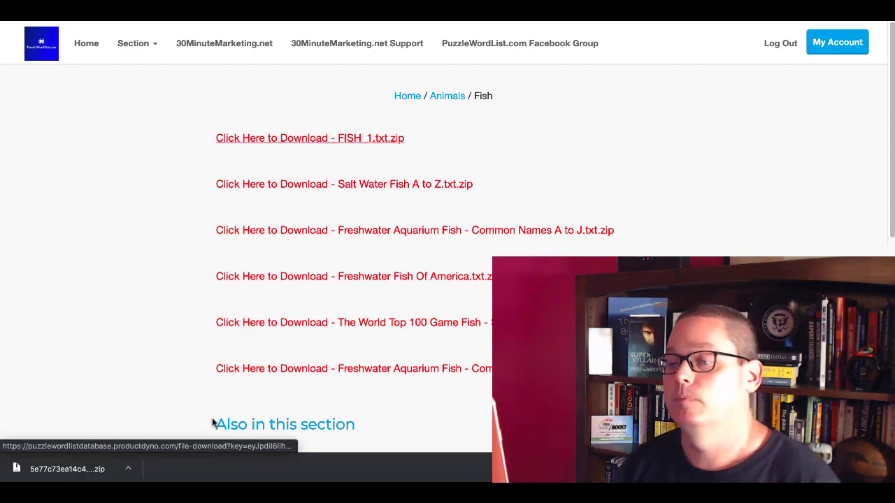
click(130, 469)
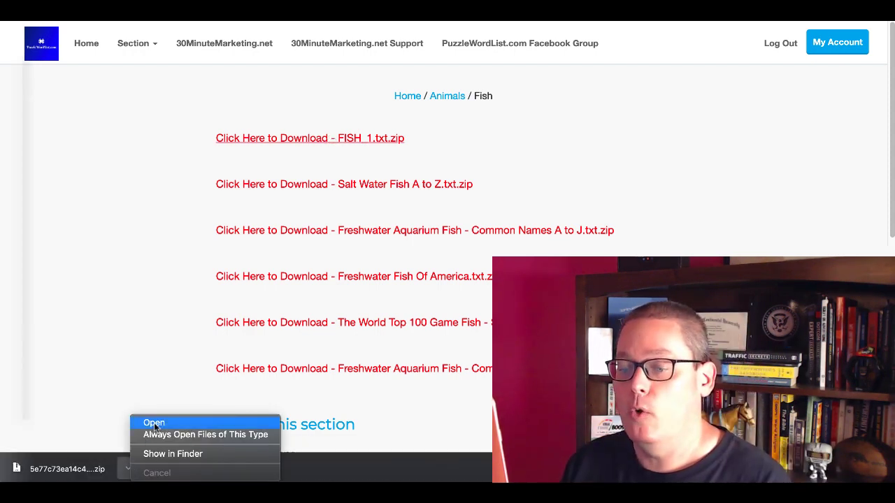
click(154, 422)
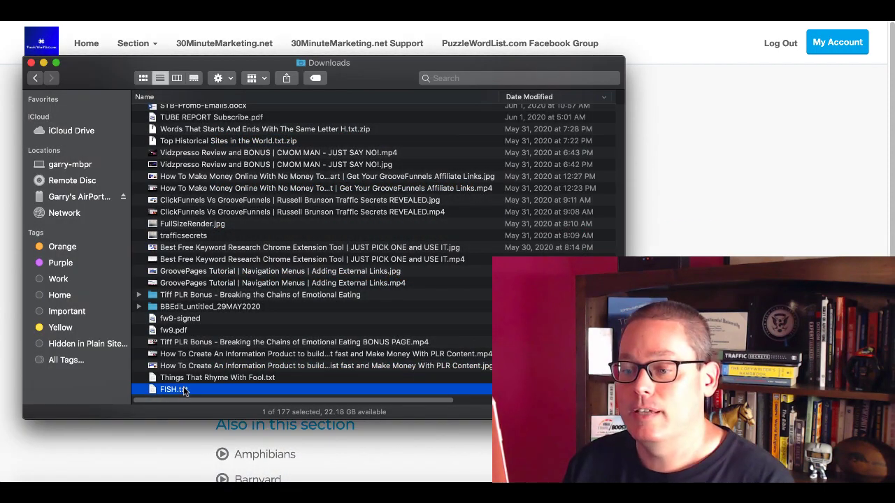
Open FISH.txt in TextEdit and copy the fish names from Carp through Tarpon
double_click(173, 389)
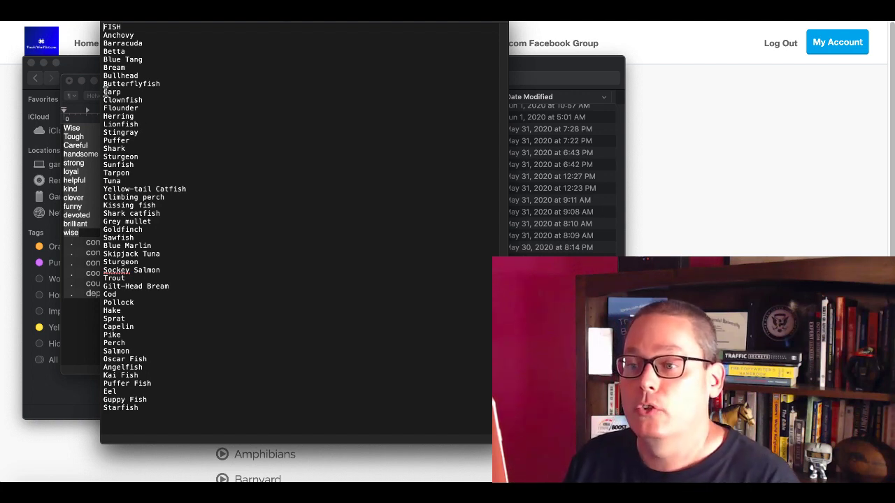
drag(103, 91, 142, 169)
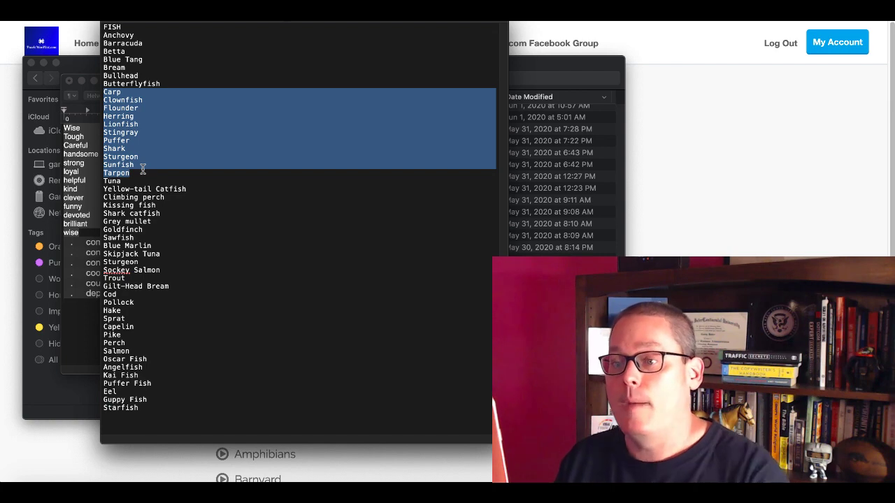
right_click(131, 133)
click(149, 181)
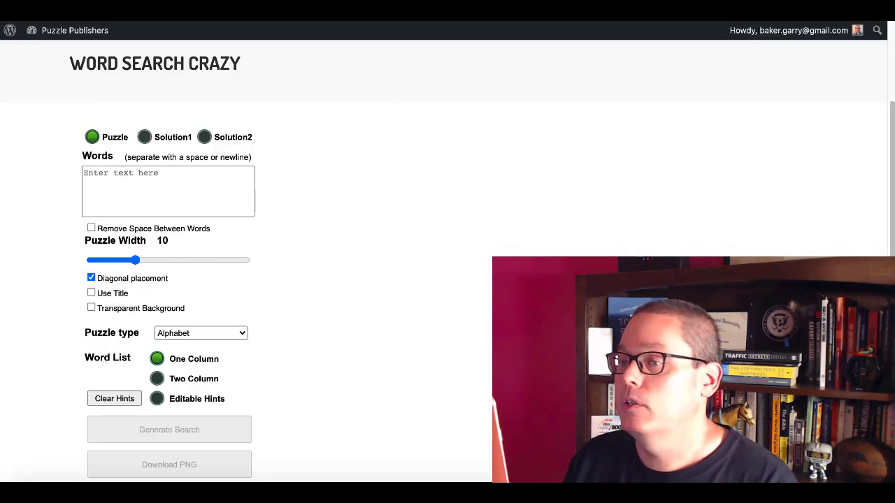
Paste the copied fish names as the puzzle words and widen the grid to about 22
click(113, 205)
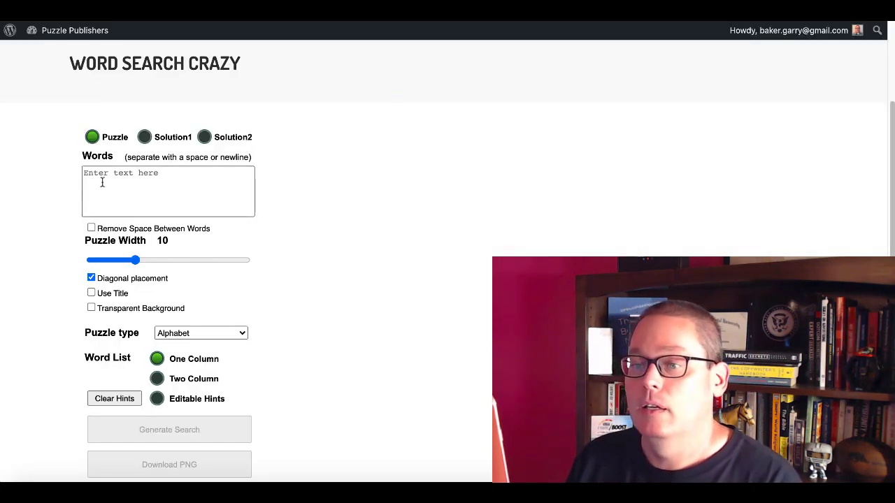
click(103, 182)
key(ctrl+v)
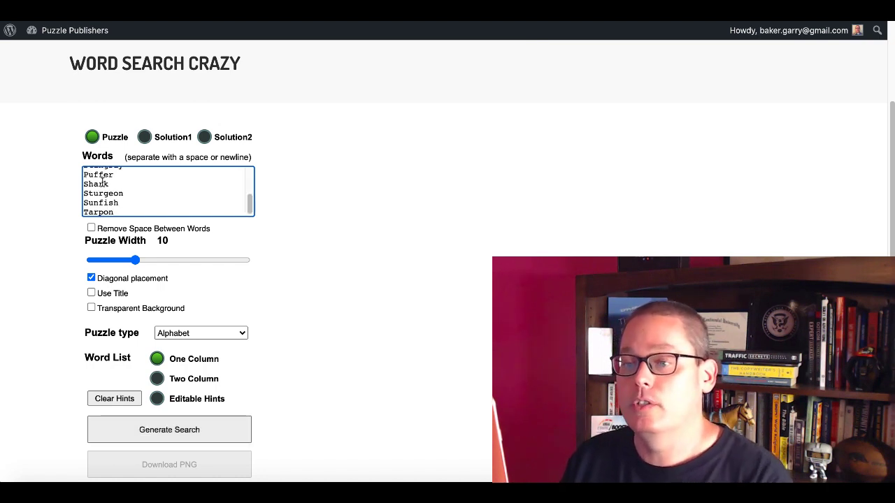
drag(135, 259, 221, 262)
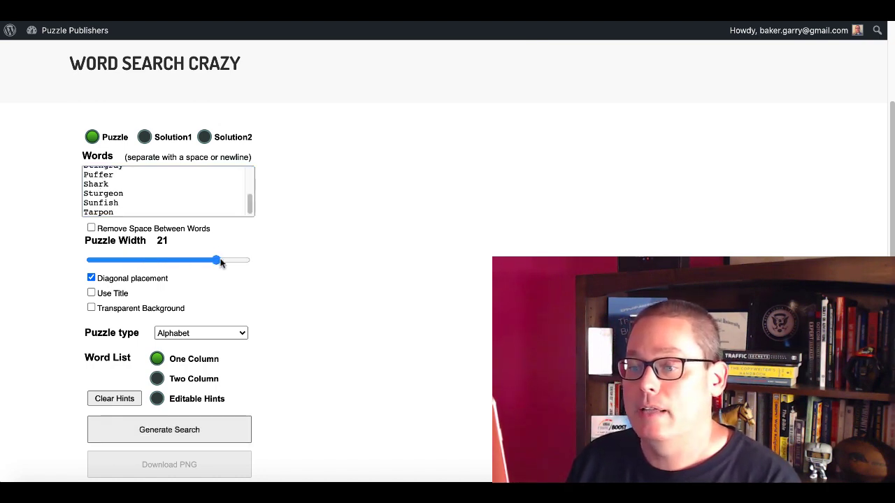
Replace the placeholder puzzle title with 'How Many Did You Catch?'
click(91, 293)
click(369, 132)
key(ctrl+a)
text(How Many DId)
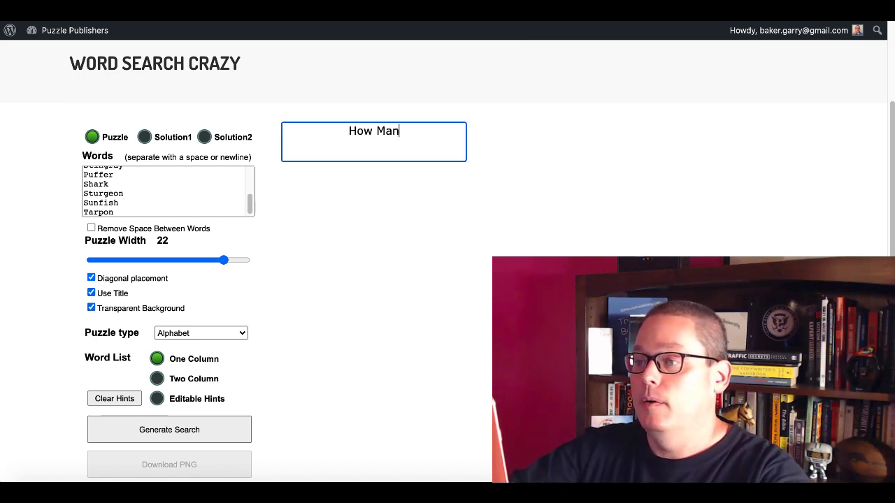
key(BackSpace)
key(BackSpace)
key(BackSpace)
text(id )
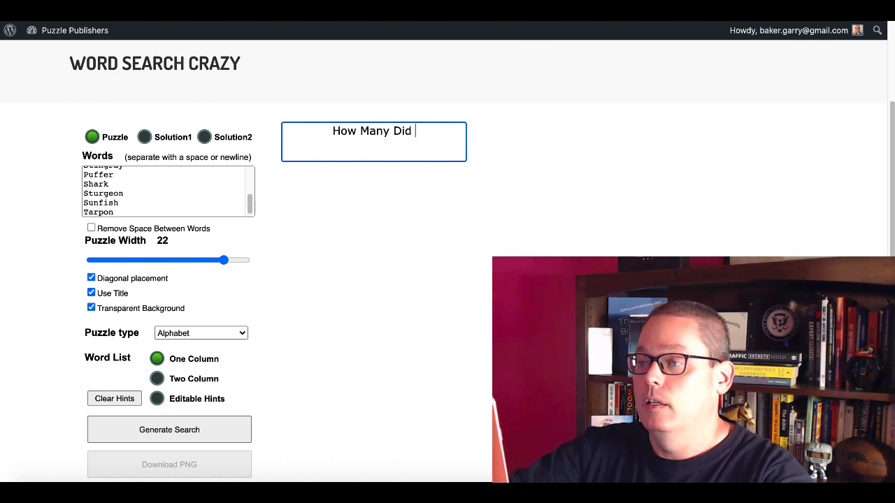
text(You Catch?)
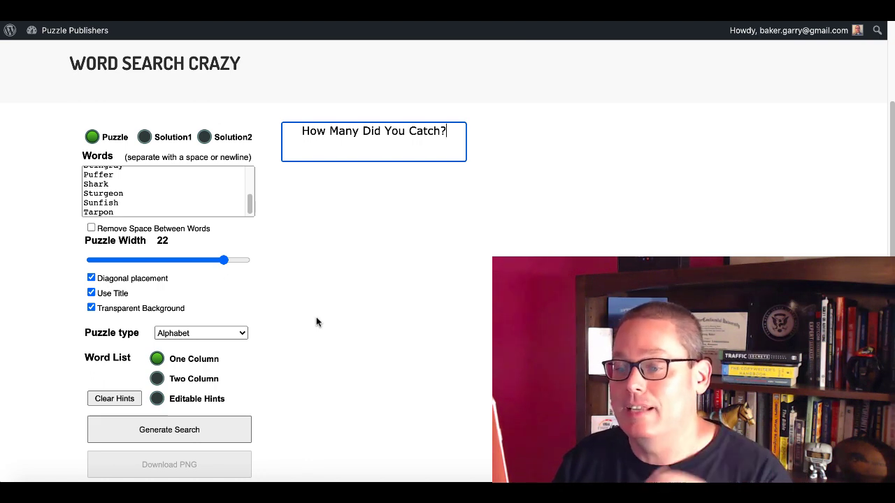
Choose the two-column word list and generate the word search grid
scroll(316, 317, down, 1)
click(157, 337)
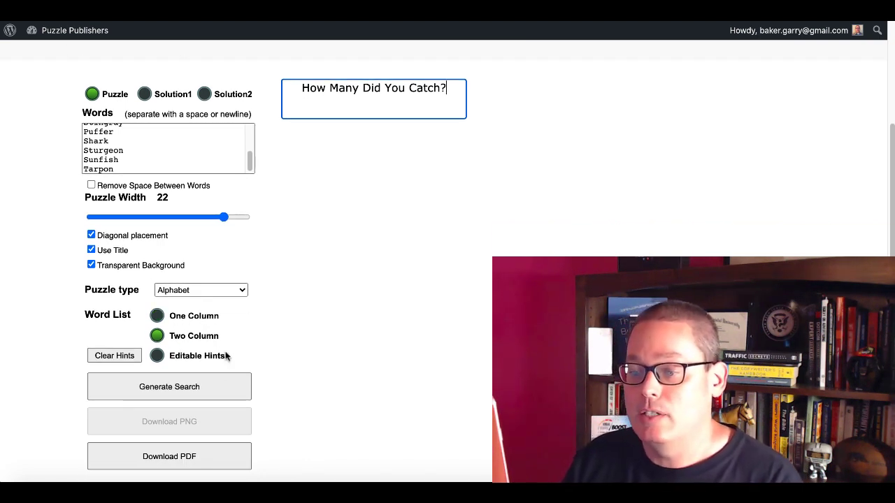
click(198, 382)
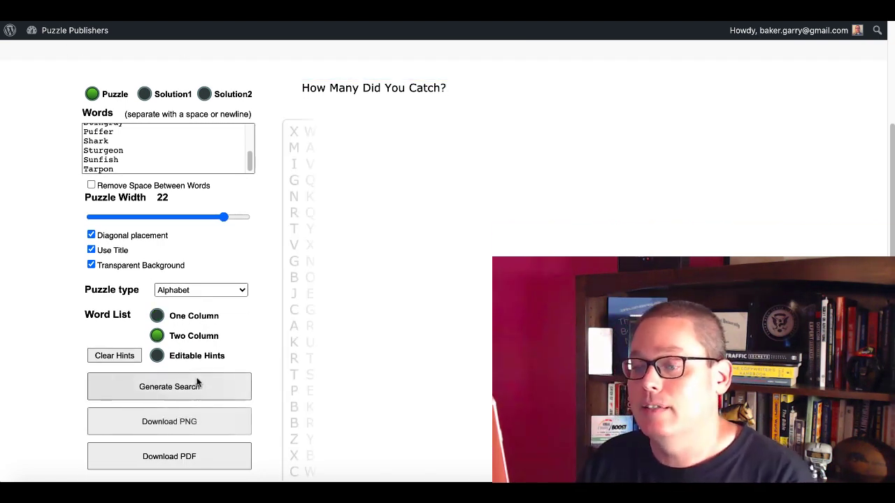
Download the puzzle as puzzle (4).png, view it in Preview, then close Preview
scroll(198, 382, down, 2)
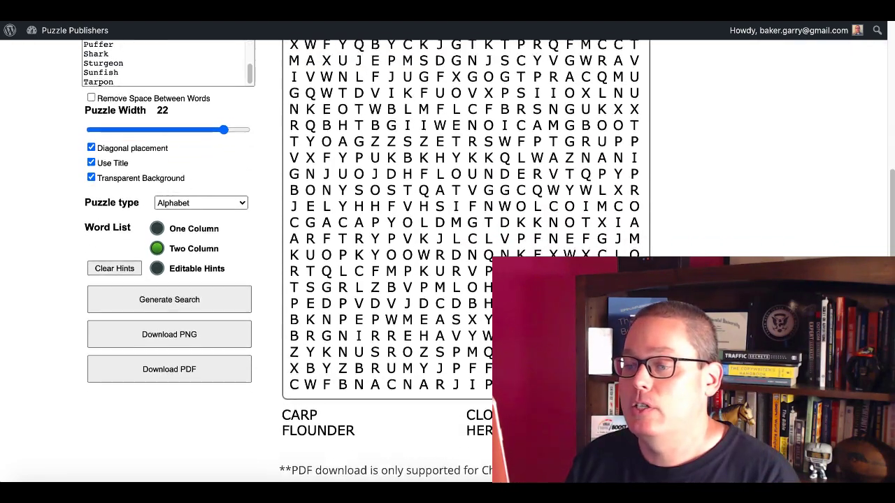
scroll(186, 362, up, 1)
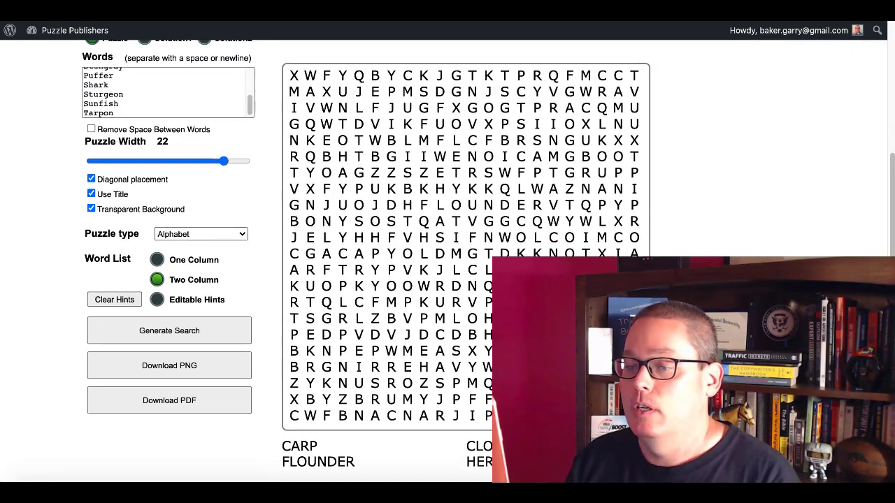
click(183, 362)
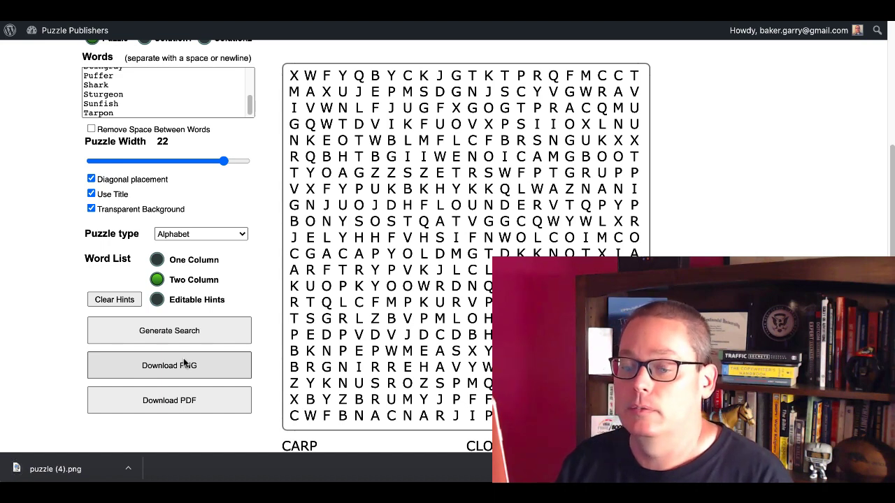
click(128, 470)
click(153, 424)
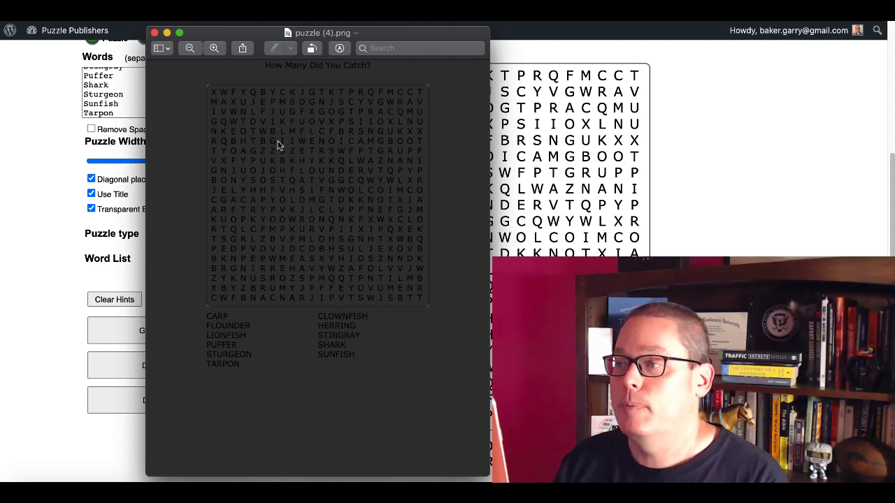
key(super+w)
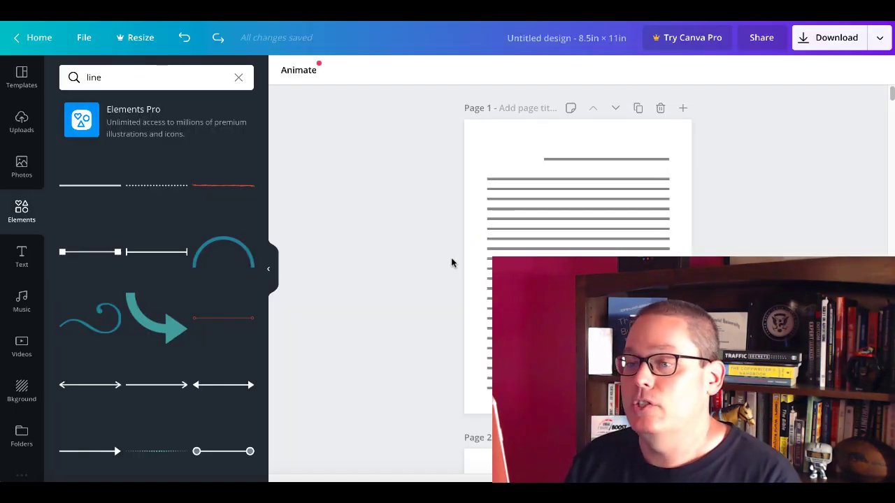
Upload the word search PNG to Canva's Uploads
click(22, 128)
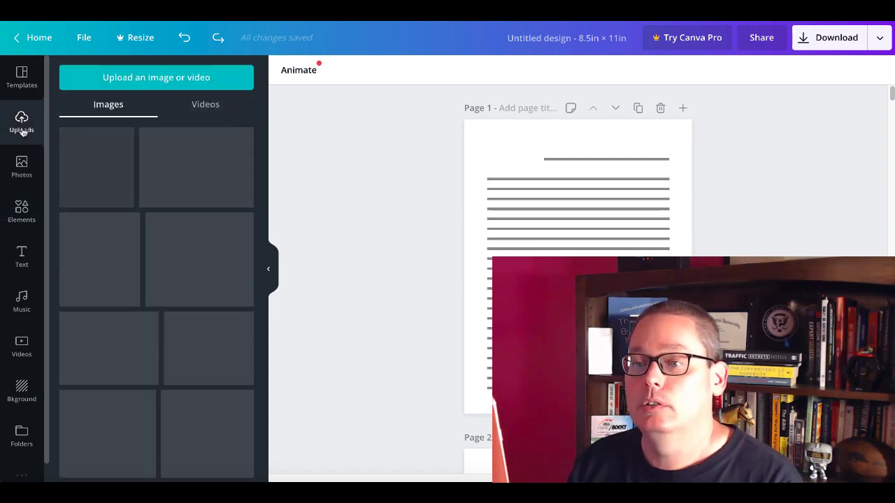
click(126, 82)
click(168, 64)
double_click(170, 66)
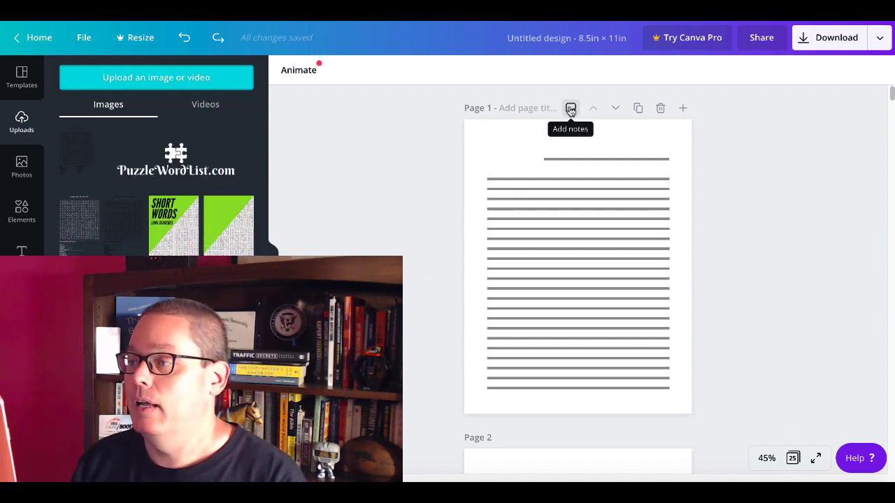
Add page 2, place the word search, enlarge it to about 6.2 by 8.8, and centre it
click(683, 109)
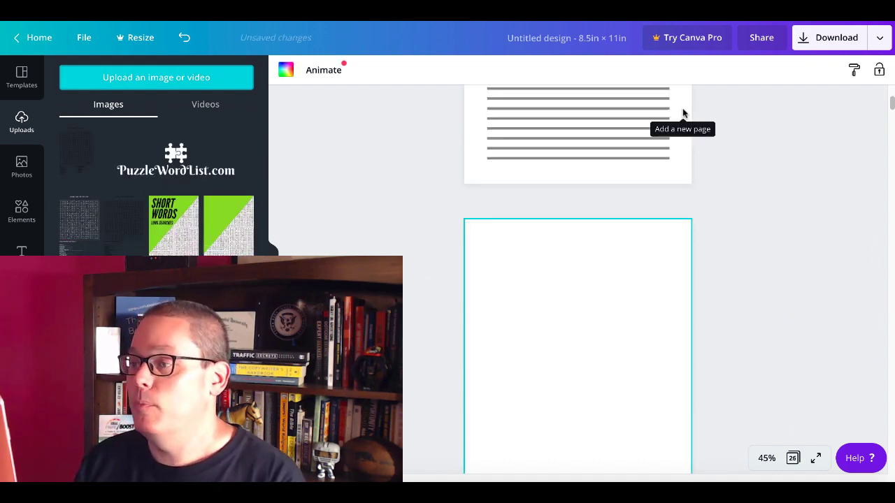
click(75, 163)
mouse_move(523, 162)
mouse_down()
mouse_move(499, 139)
mouse_move(513, 149)
mouse_up()
drag(573, 371, 571, 314)
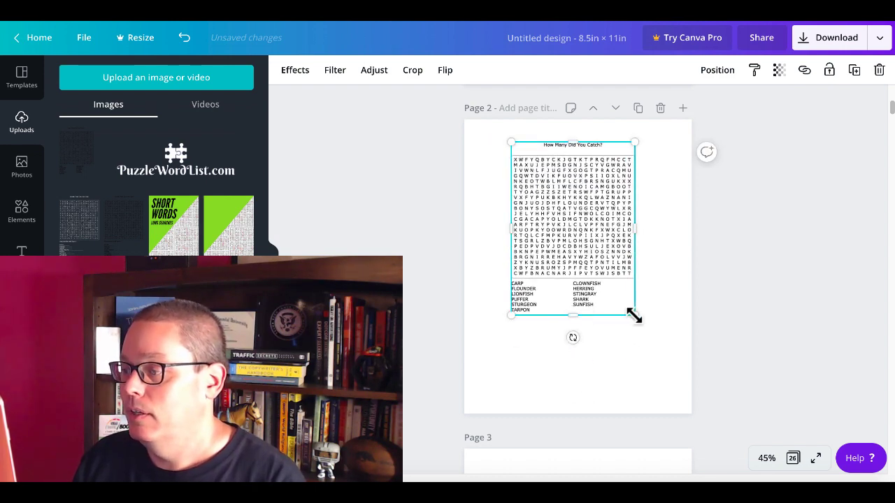
drag(634, 315, 641, 405)
drag(622, 280, 611, 275)
click(725, 275)
scroll(725, 275, up, 5)
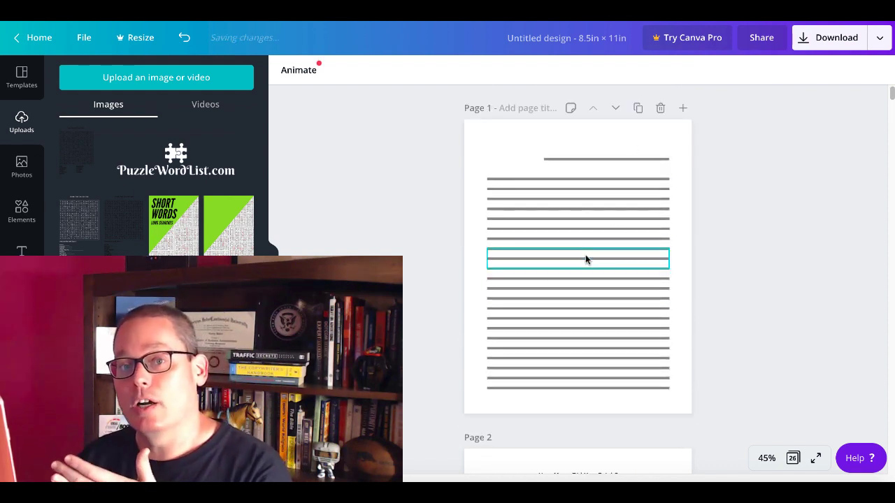
scroll(735, 288, down, 5)
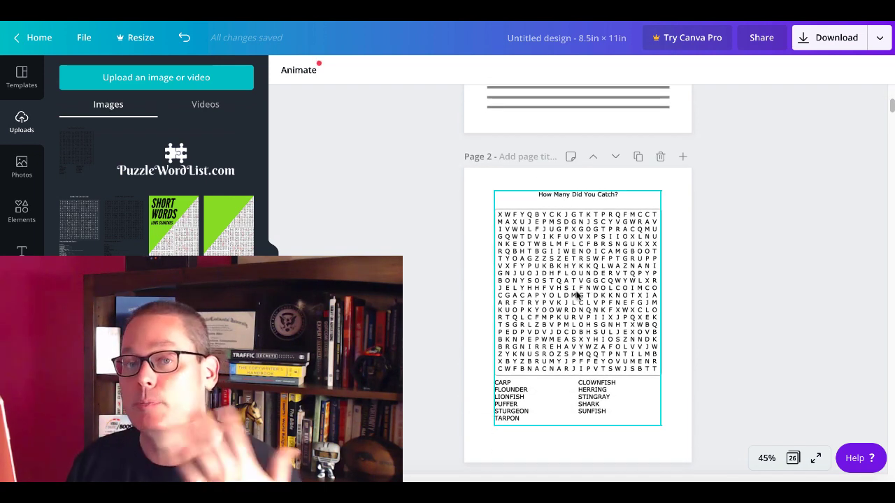
Download Page 1 and Page 2 as a PDF Print file
click(871, 44)
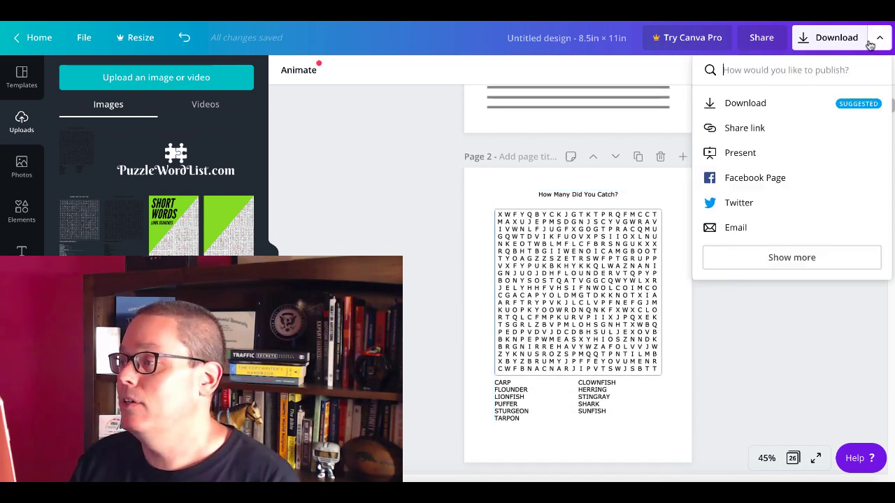
click(762, 103)
click(762, 130)
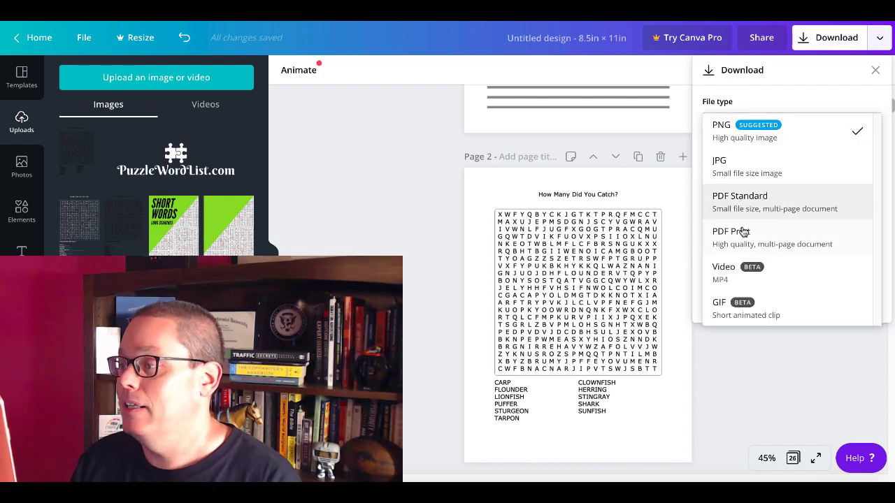
click(742, 234)
click(745, 208)
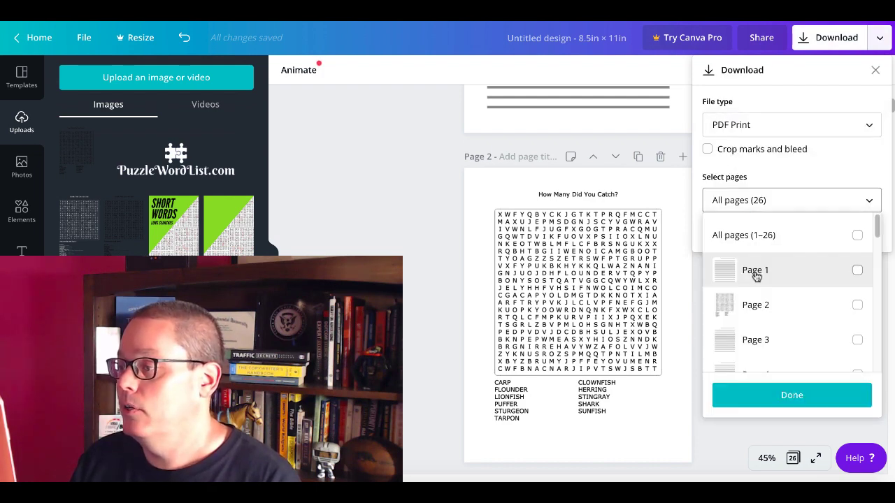
click(755, 270)
click(762, 305)
click(777, 396)
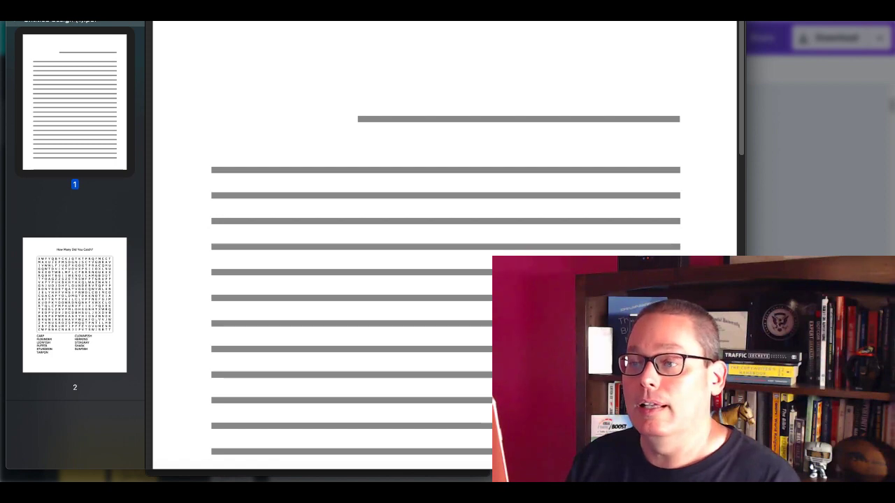
Scroll the exported PDF in Preview from the lined page down to the word search
scroll(370, 155, down, 5)
scroll(370, 156, down, 5)
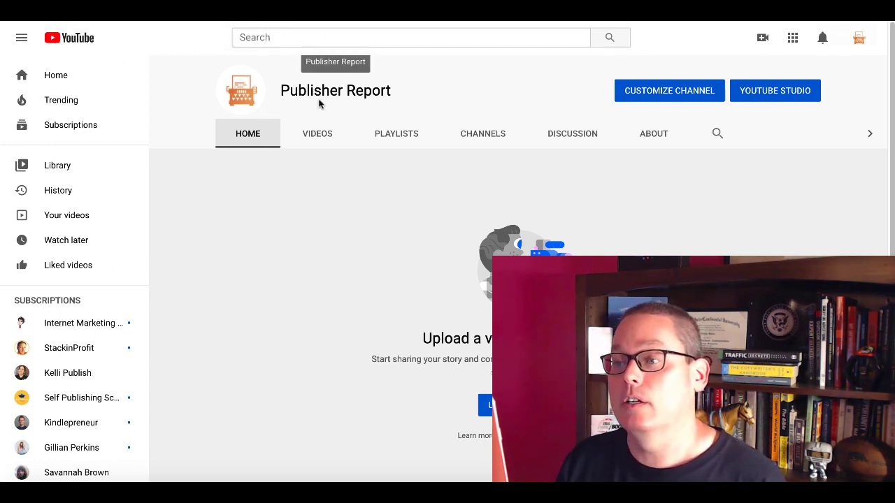
Switch to the ABOUT tab on the Publisher Report channel page
click(652, 143)
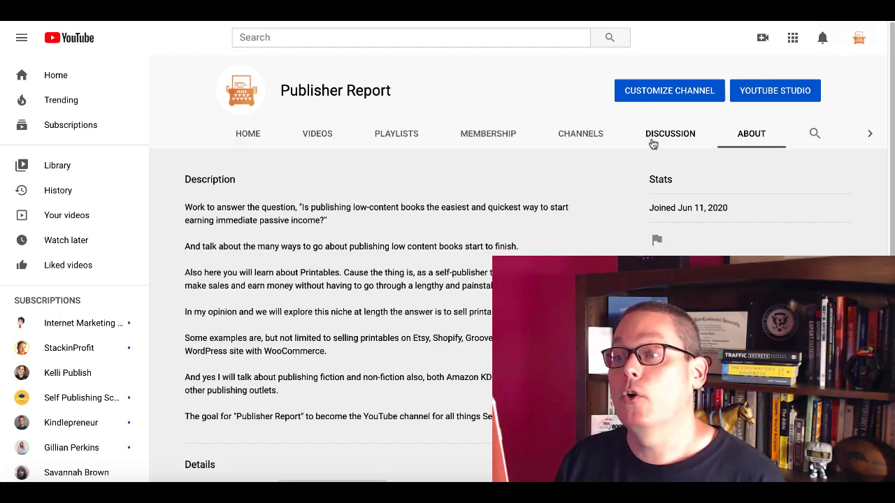